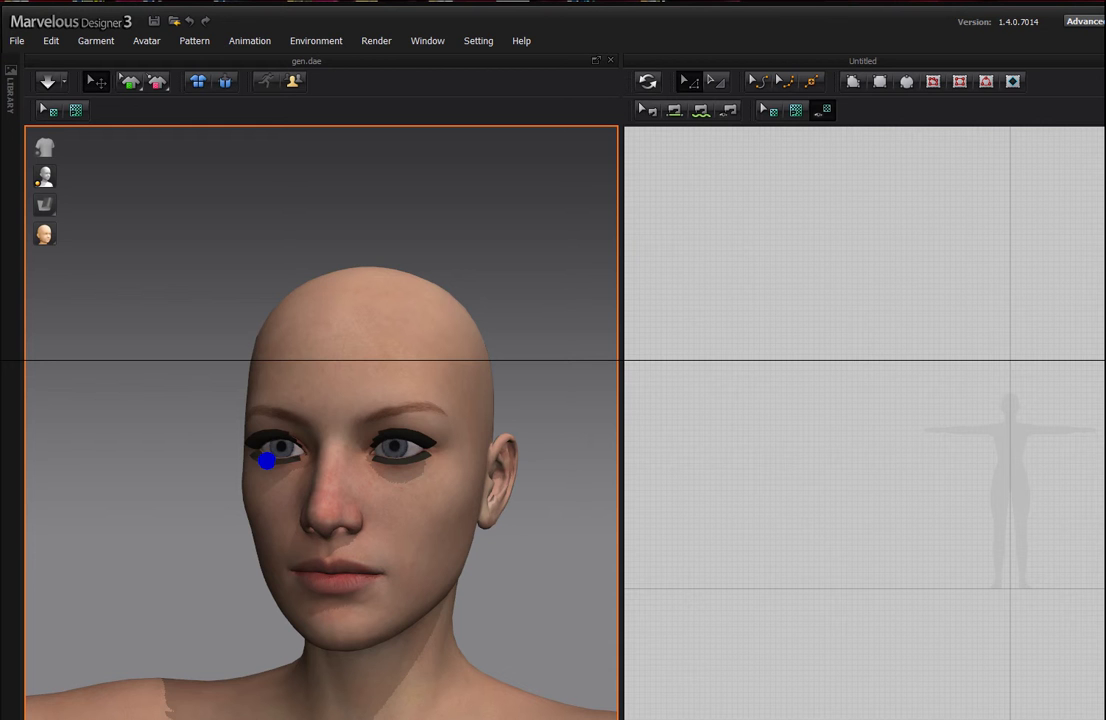
- Switch to DAZ Studio and start exporting the figure, with Object (*.obj) as the file type
mouse_move(45, 718)
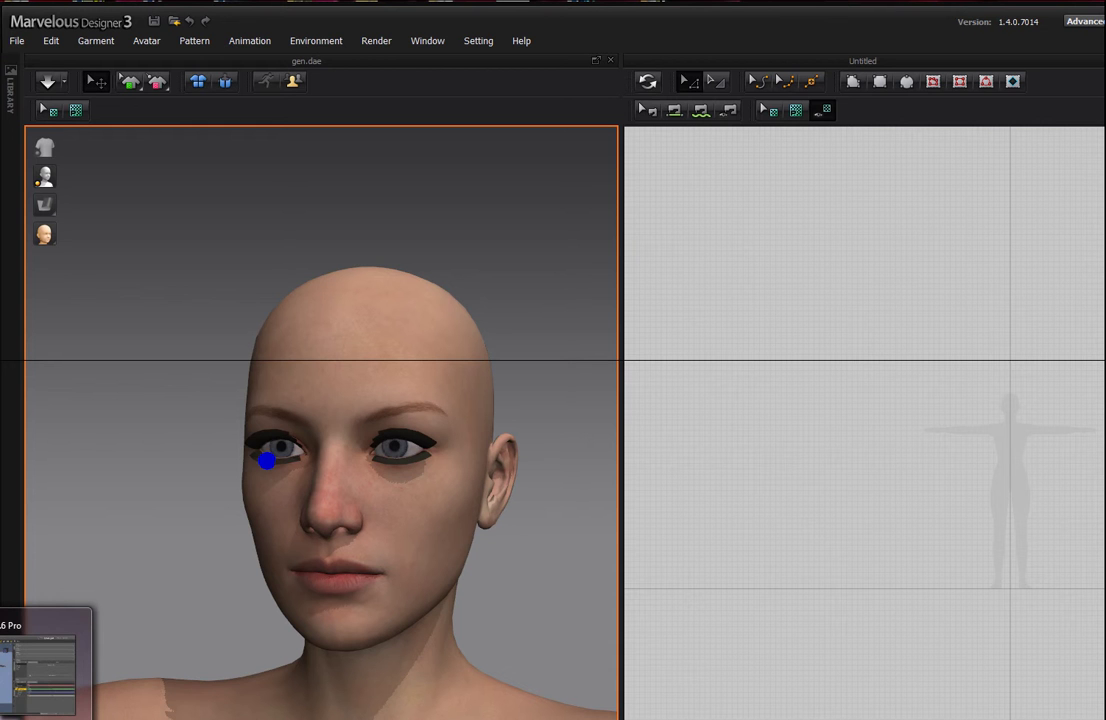
click(38, 670)
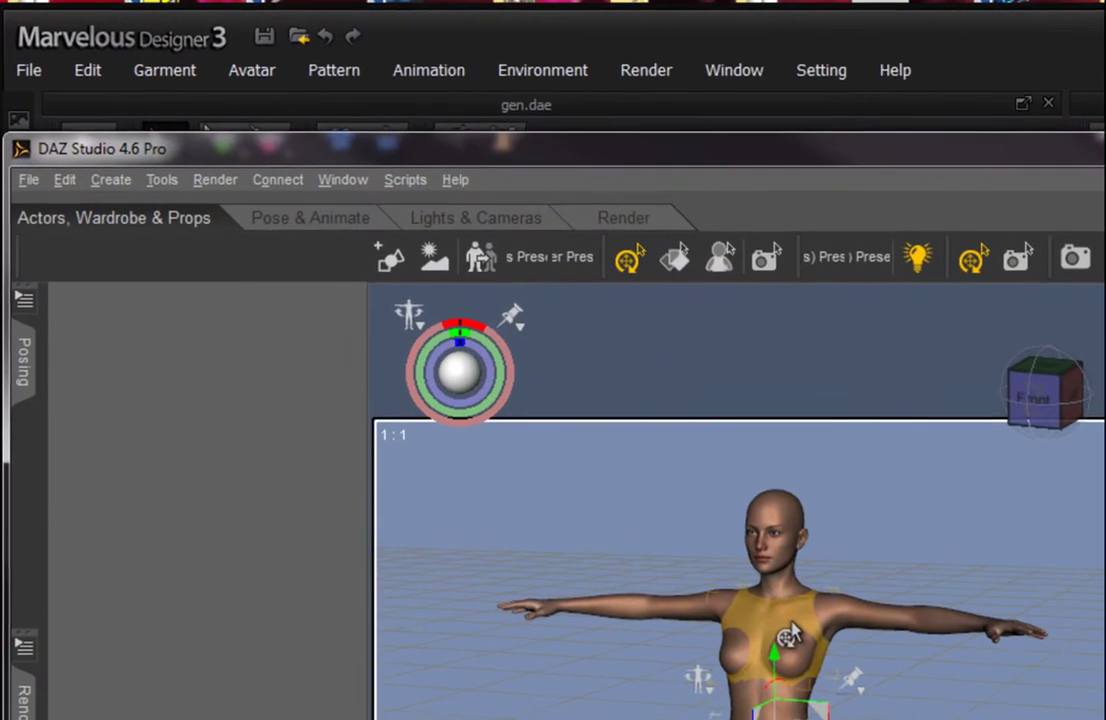
click(456, 372)
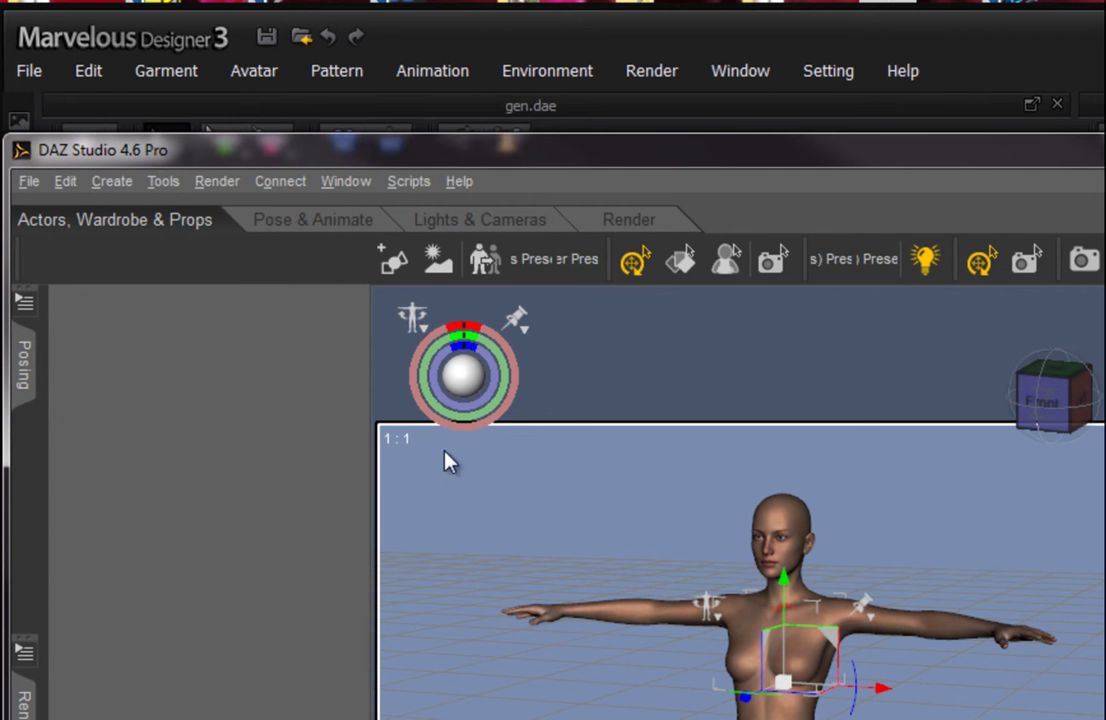
click(30, 184)
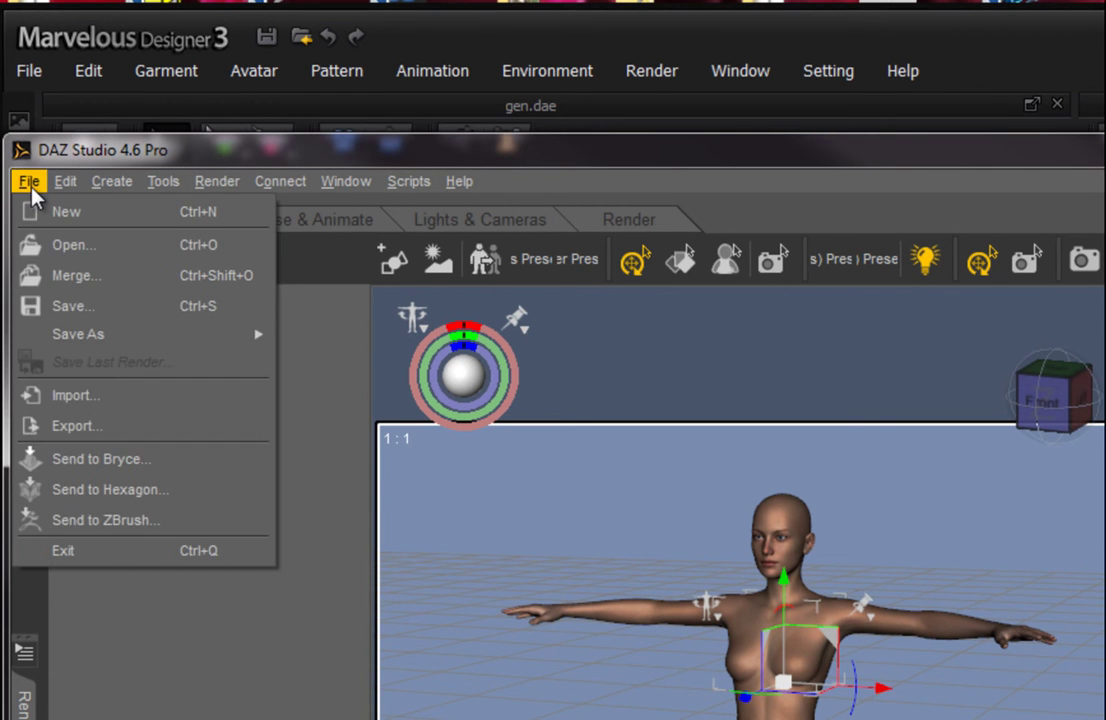
click(55, 442)
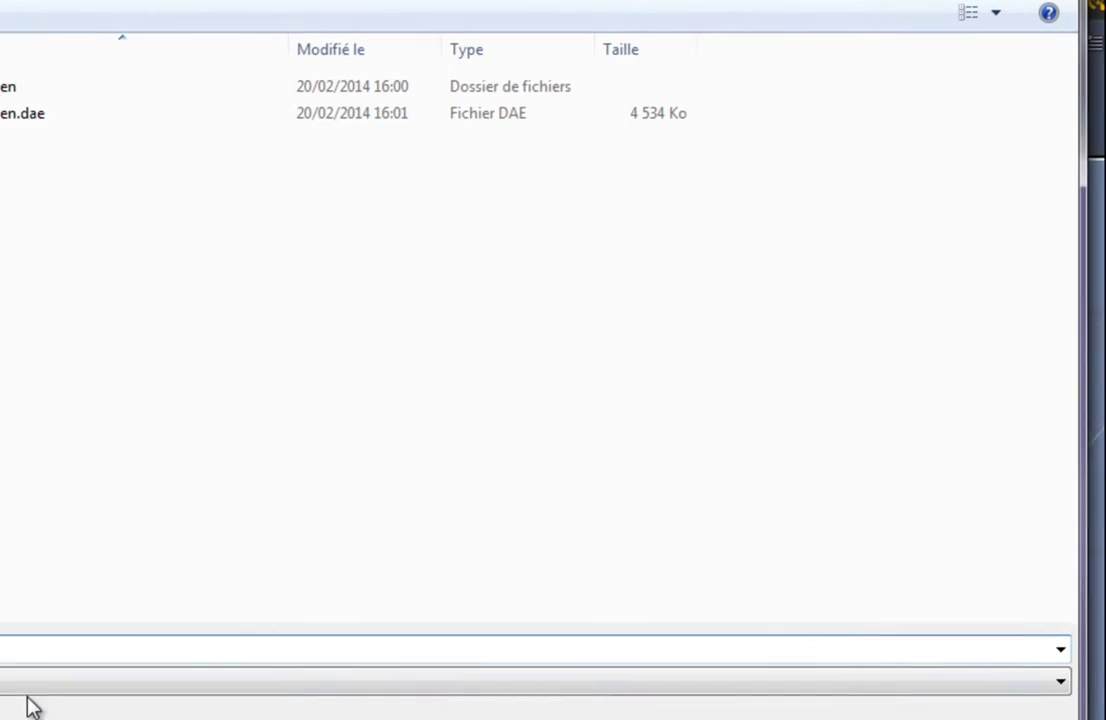
click(8, 682)
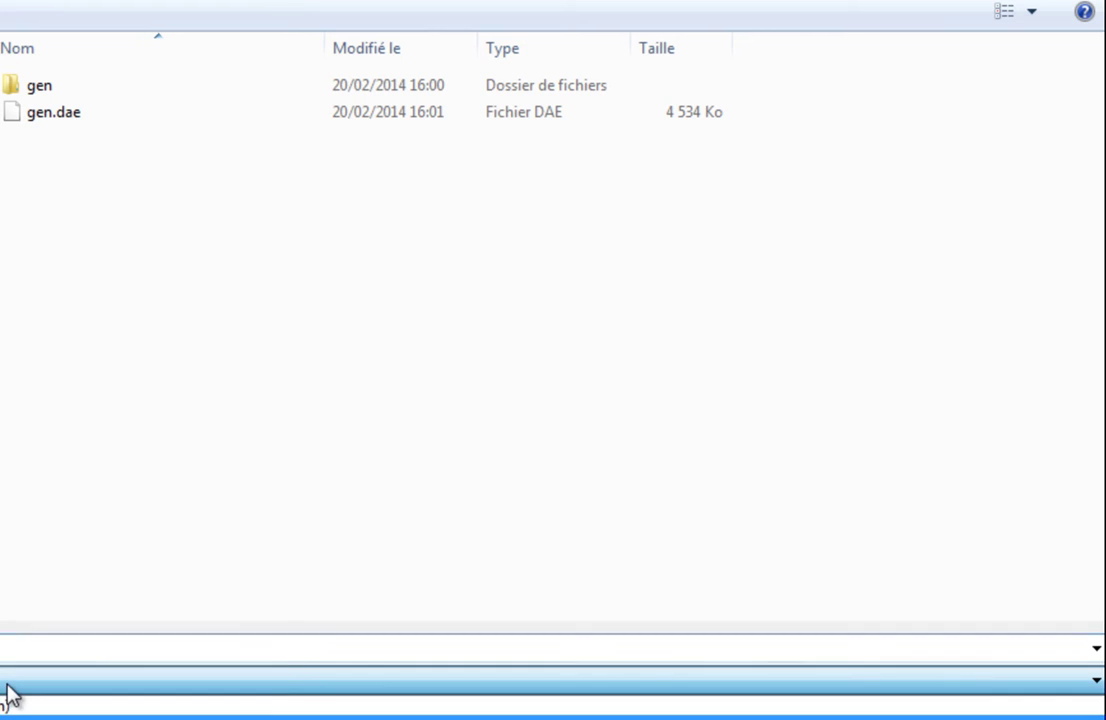
click(48, 666)
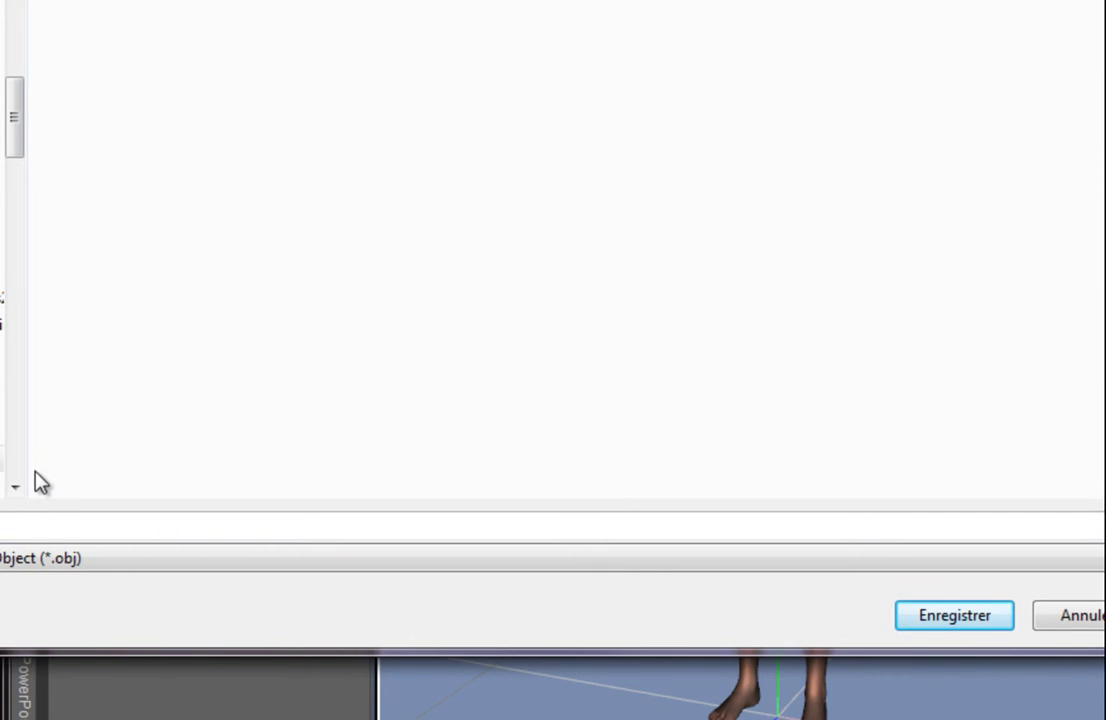
- Save the export in the AVATARS folder as GENESIS23.obj, basing the name on the existing GENESIS2.obj
click(148, 5)
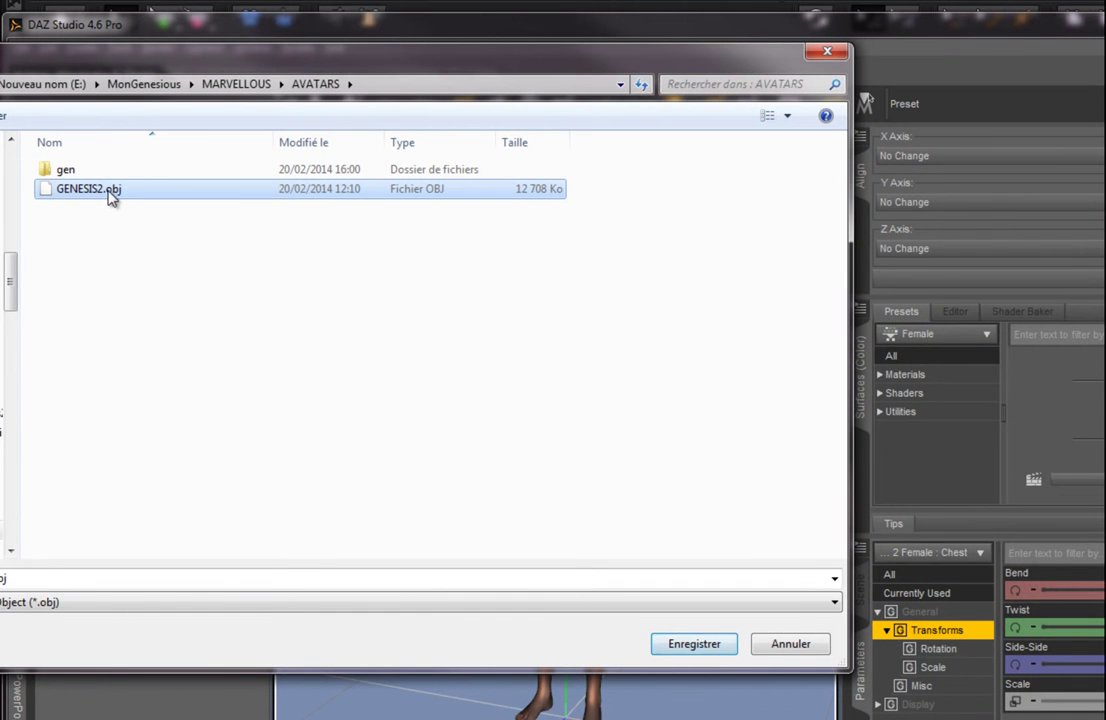
click(3, 579)
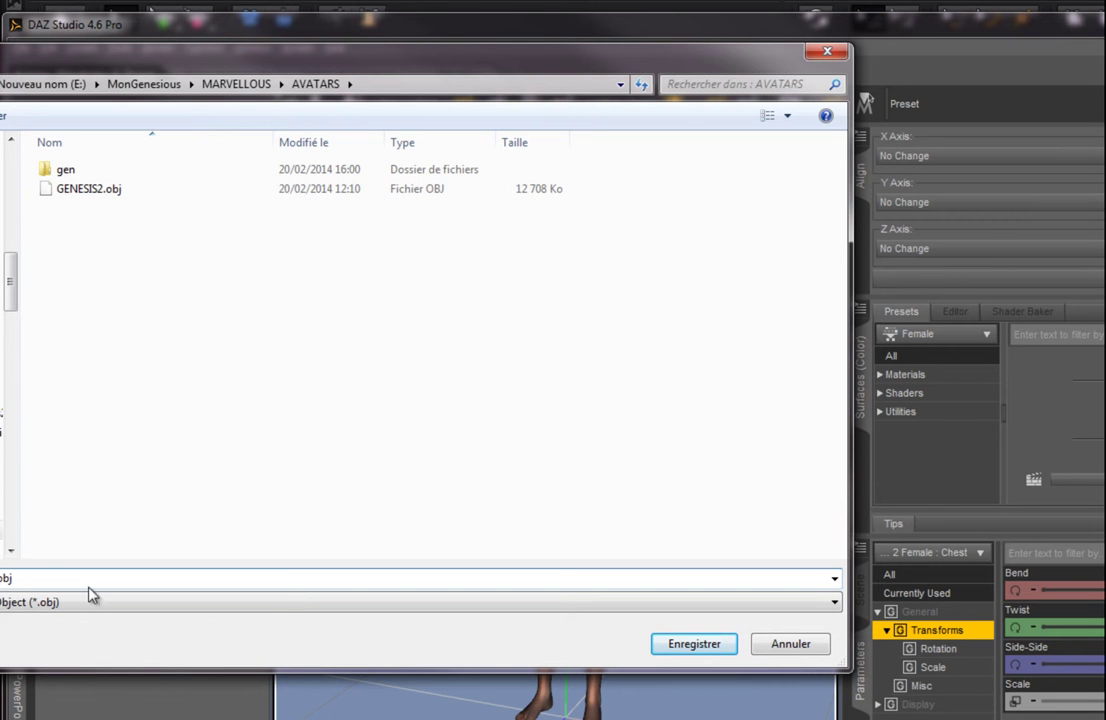
click(736, 650)
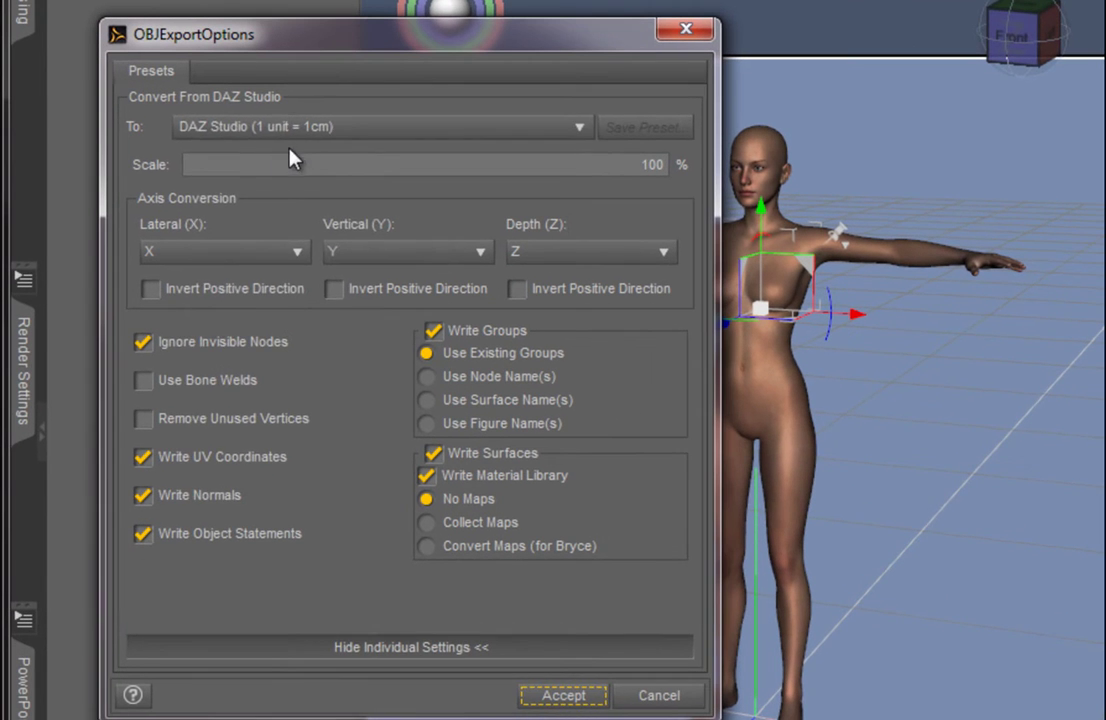
- Export the OBJ using the DAZ Studio (1 unit = 1cm) conversion preset
click(310, 128)
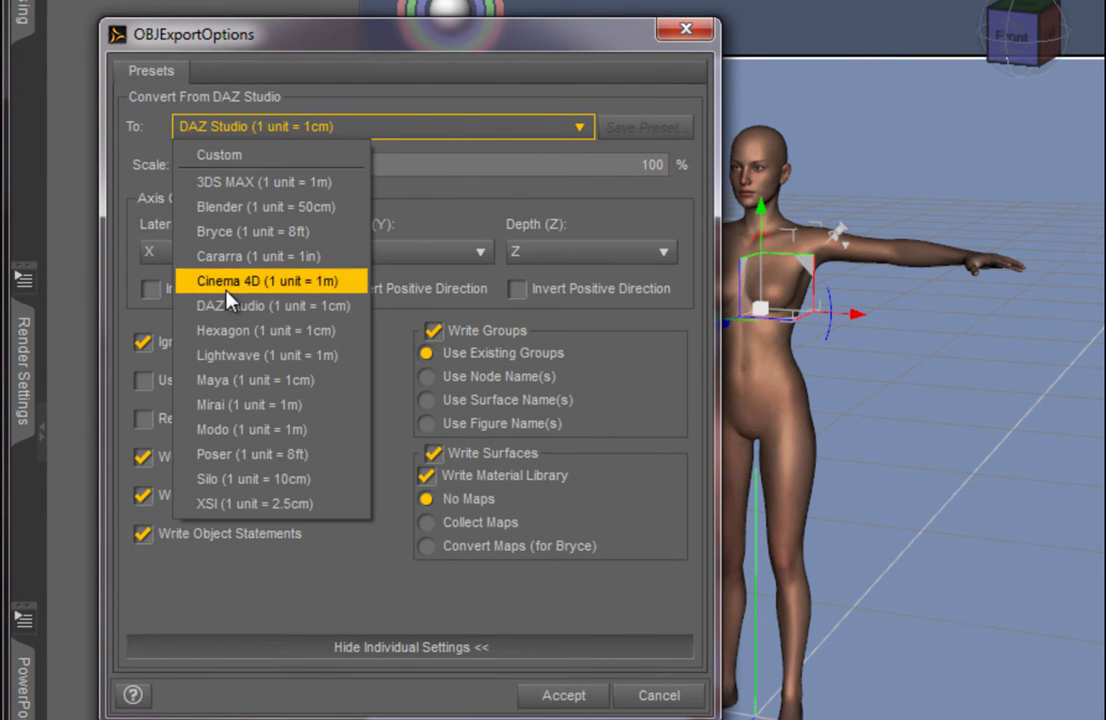
click(291, 306)
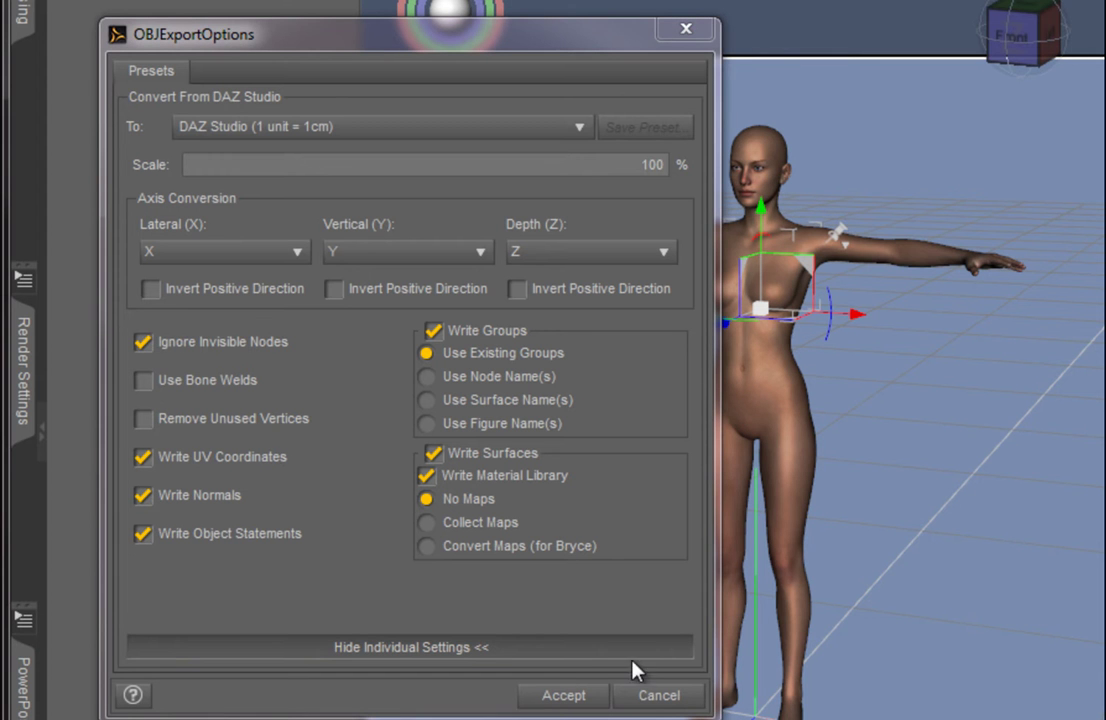
click(564, 697)
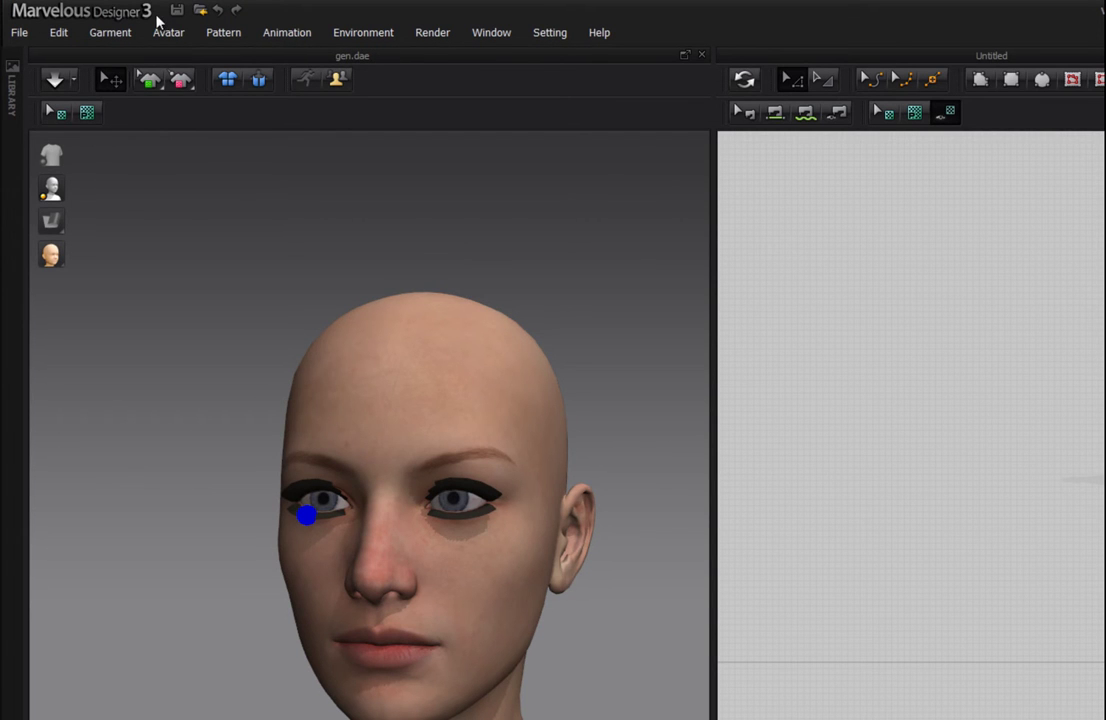
- In Marvelous Designer, import GENESIS23.obj as an avatar with the file unit set to cm (DAZ Studio)
click(18, 34)
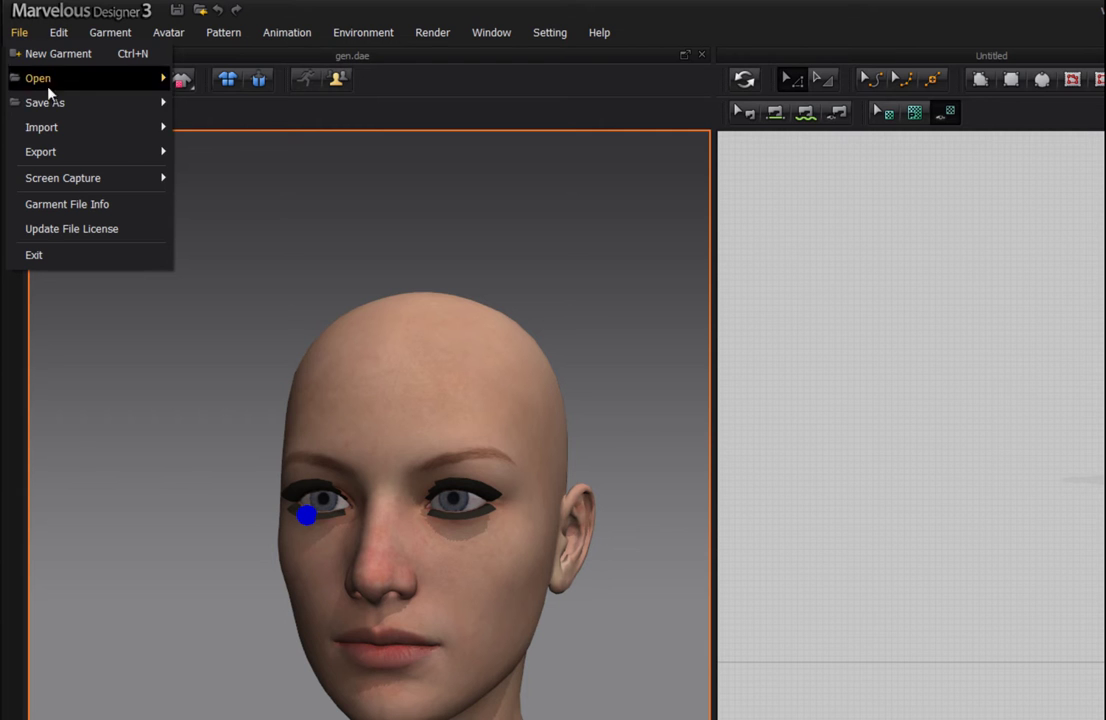
mouse_move(82, 134)
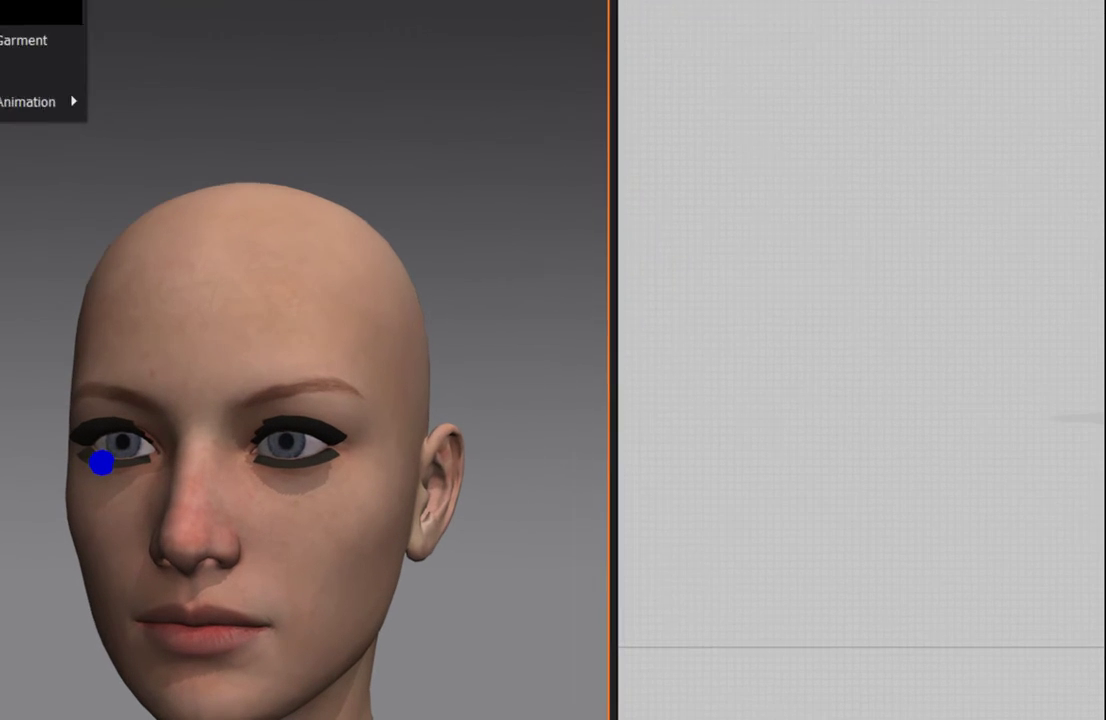
click(120, 8)
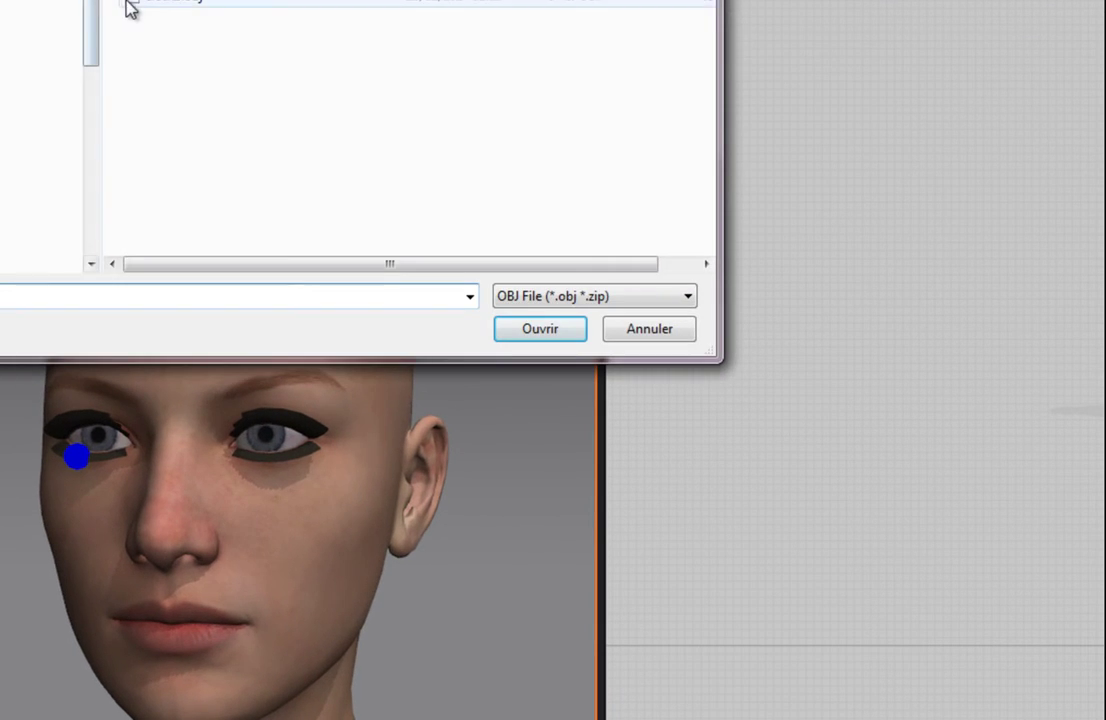
drag(400, 2, 170, 0)
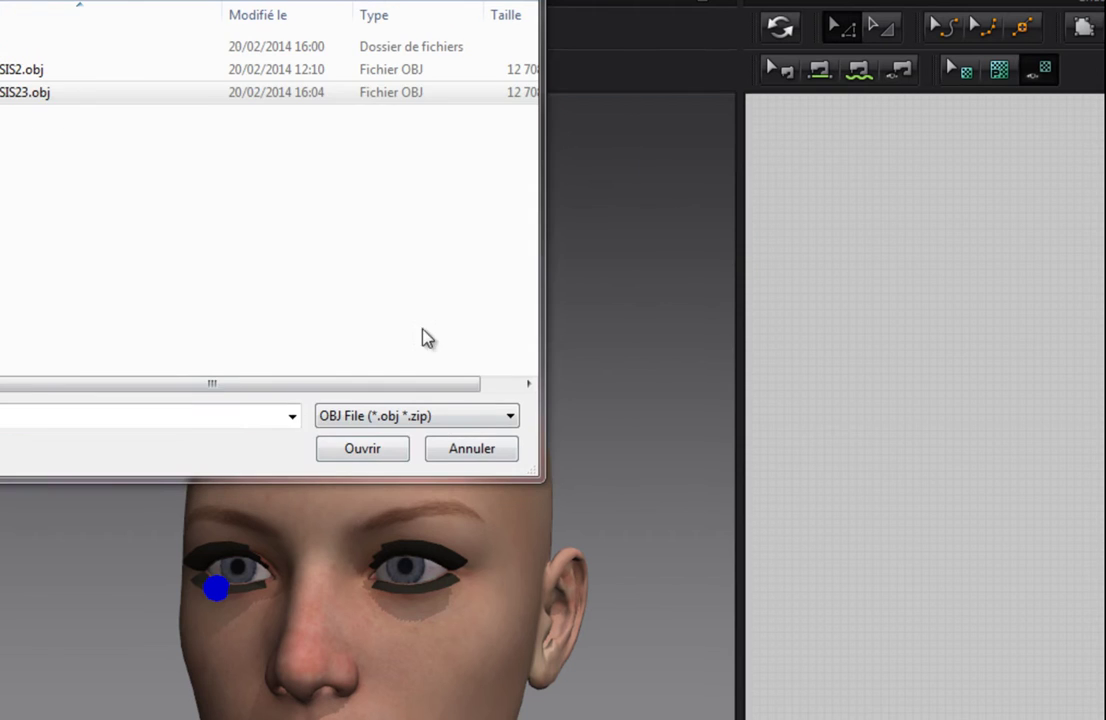
click(42, 103)
double_click(130, 112)
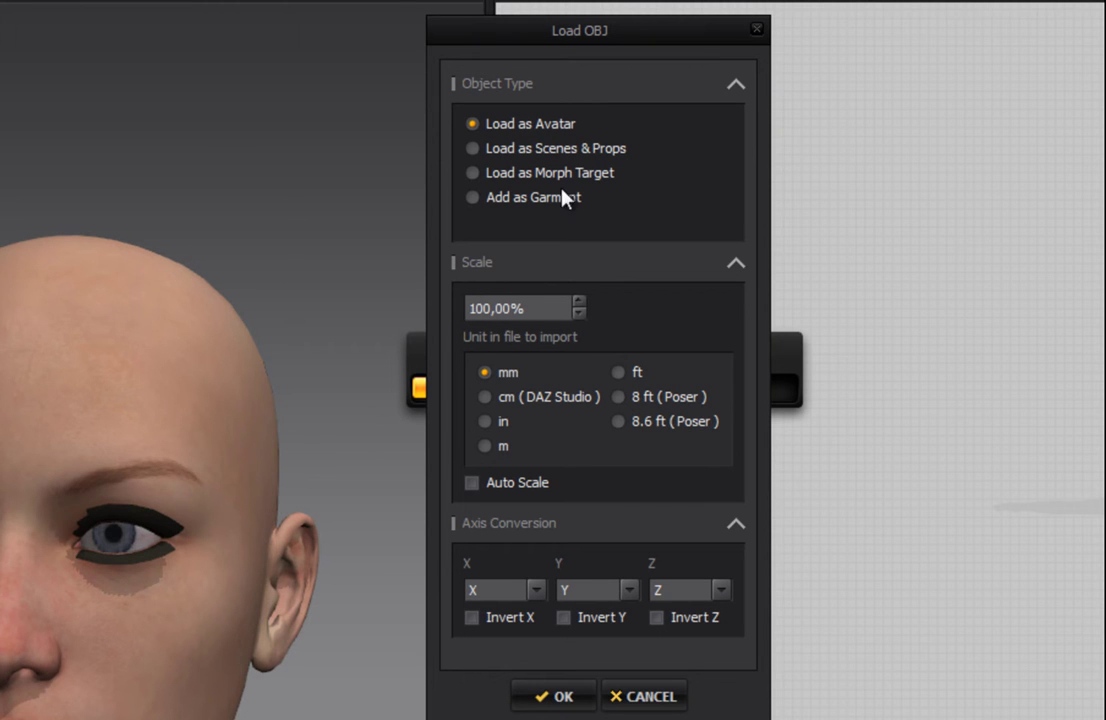
click(485, 398)
click(562, 708)
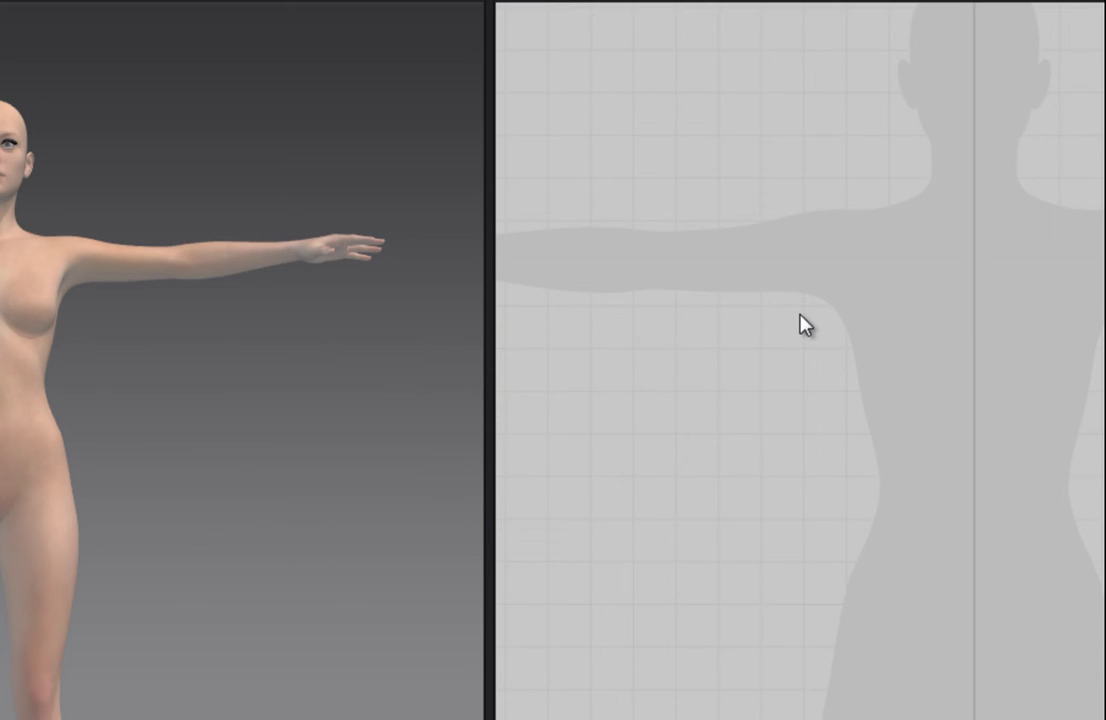
- Draw a closed eight-point polygon pattern for half of the front torso, from shoulder to hip, along the left of the silhouette's centre line
scroll(807, 326, up, 2)
scroll(807, 326, down, 5)
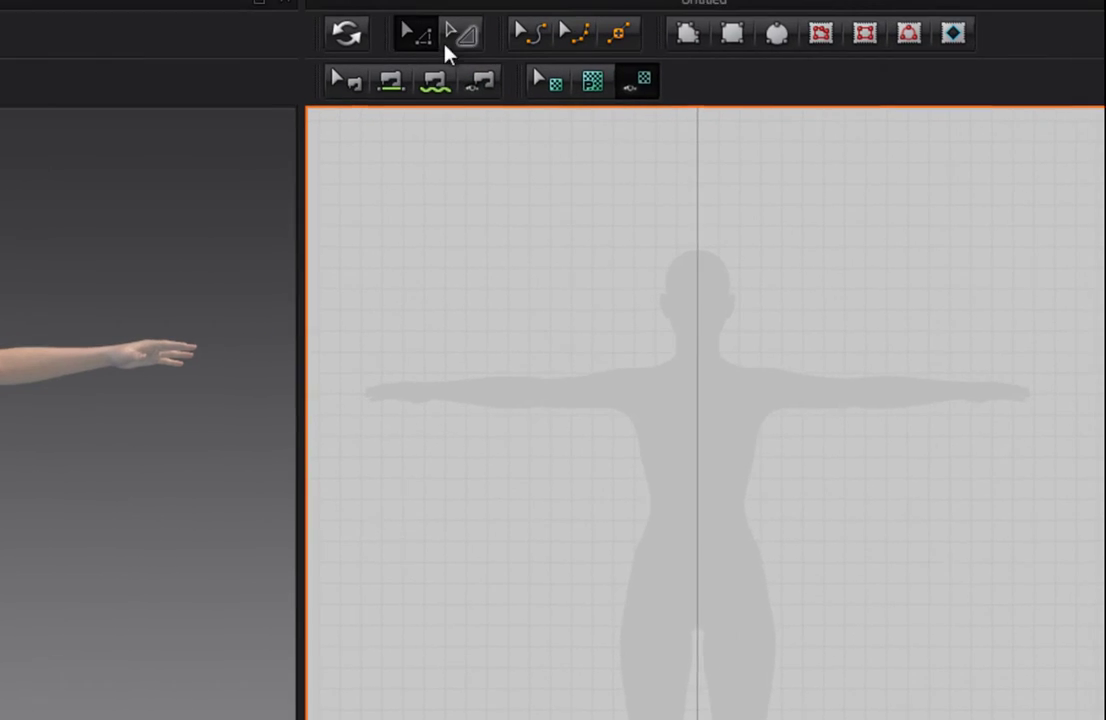
click(693, 30)
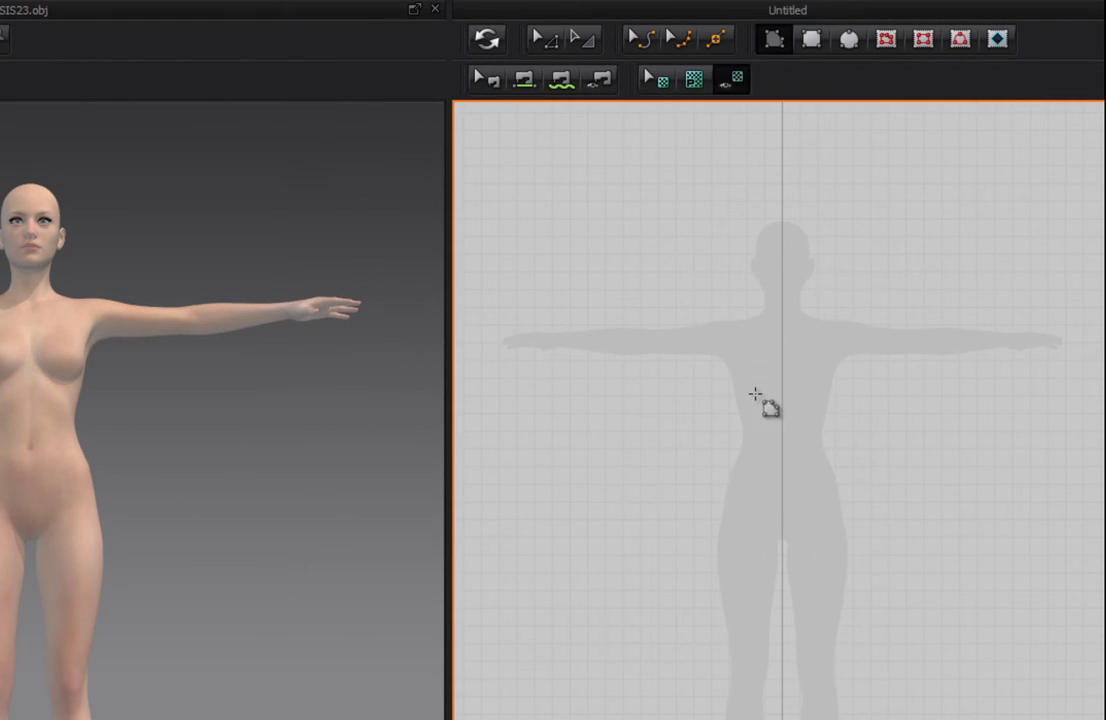
click(778, 362)
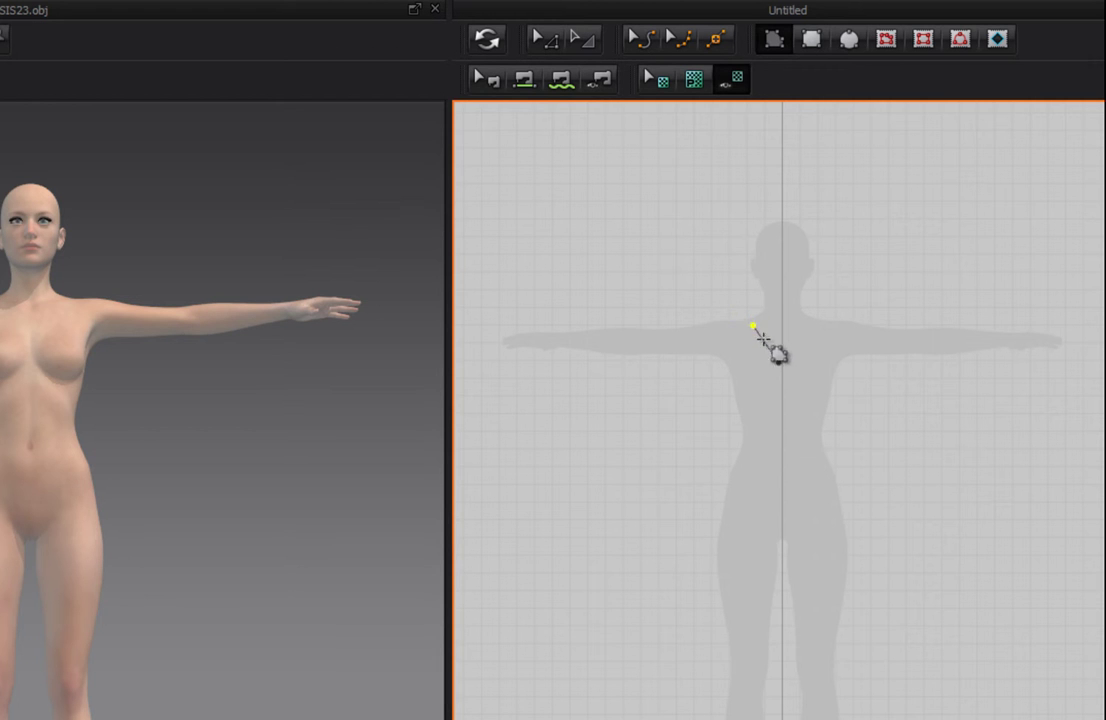
click(745, 318)
click(716, 318)
click(715, 368)
click(728, 398)
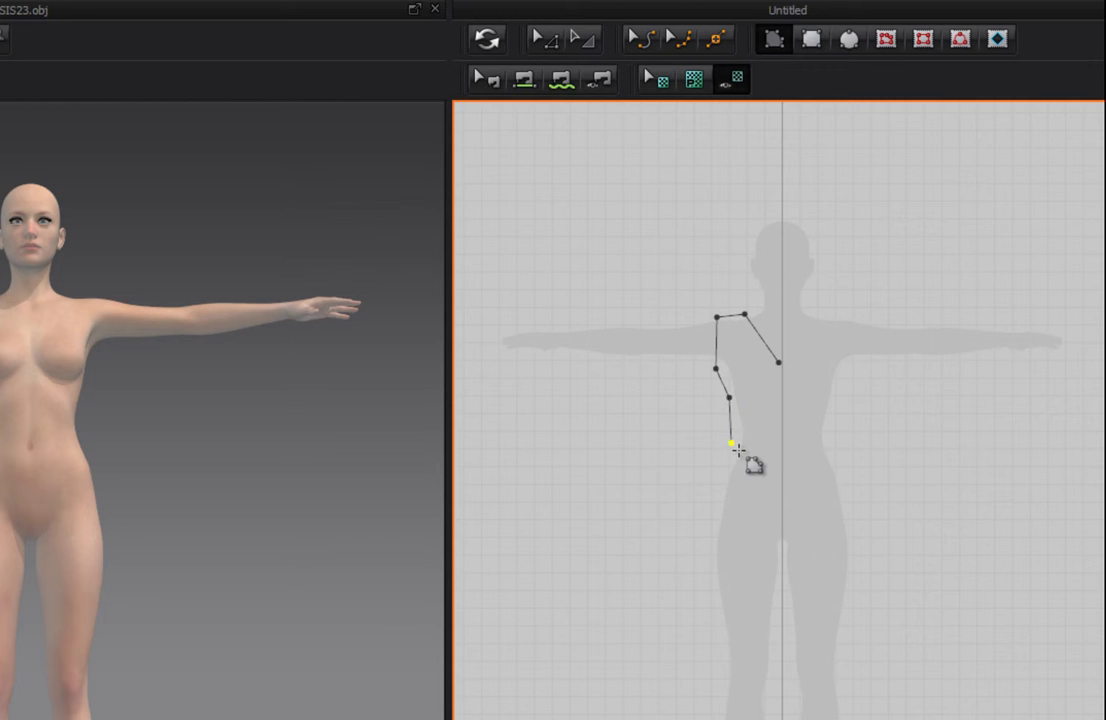
click(736, 442)
click(720, 478)
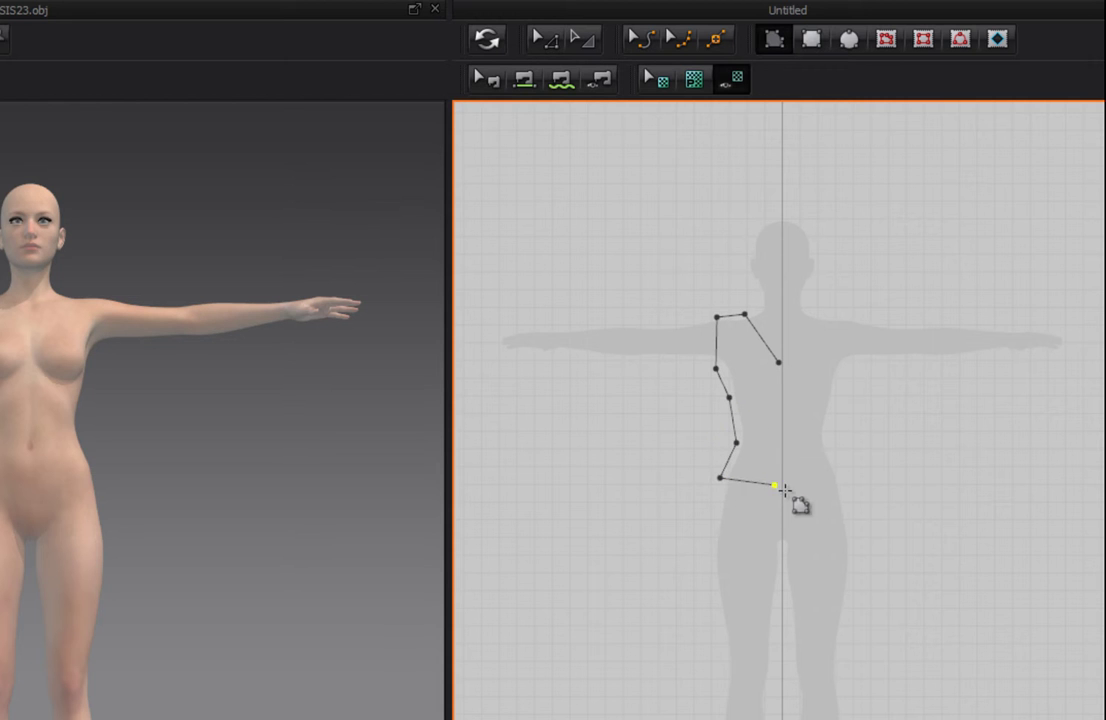
click(781, 477)
click(779, 362)
- Draw a closed six-point sleeve pattern over the silhouette's arm, beside the torso piece's armhole edge
scroll(706, 360, down, 2)
scroll(703, 364, up, 5)
click(729, 284)
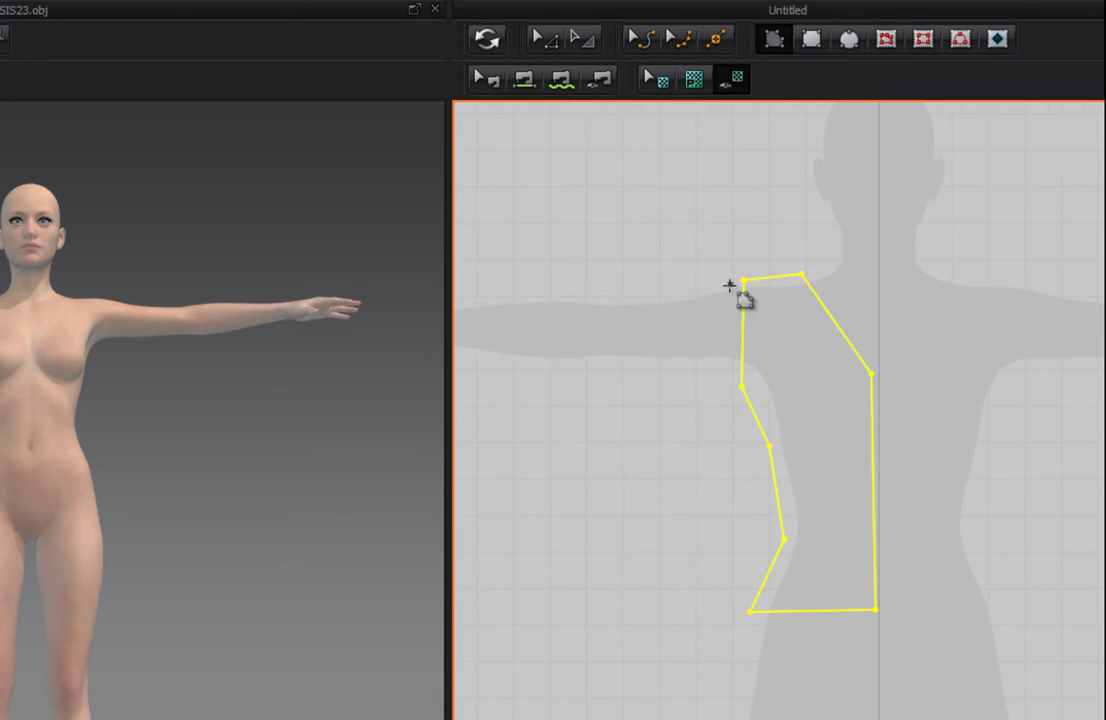
click(726, 383)
click(643, 371)
click(492, 362)
click(487, 297)
click(641, 299)
click(729, 286)
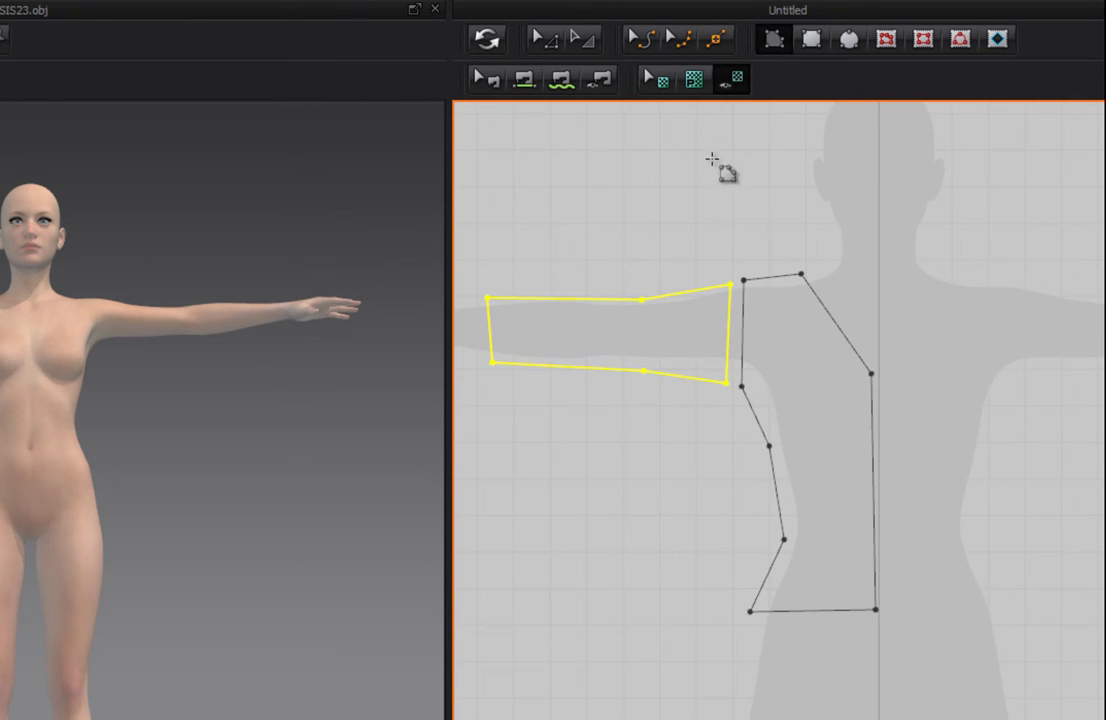
- Sew the sleeve's shoulder-end edge to the torso piece's armhole edge with segment sewing
click(525, 83)
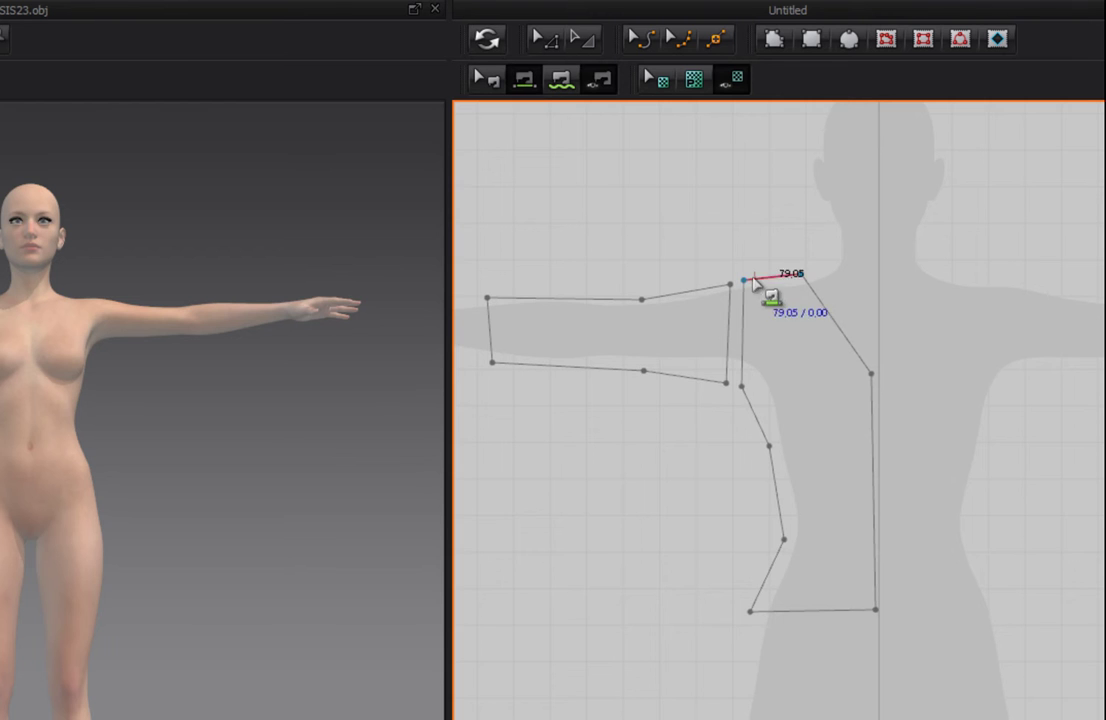
click(744, 328)
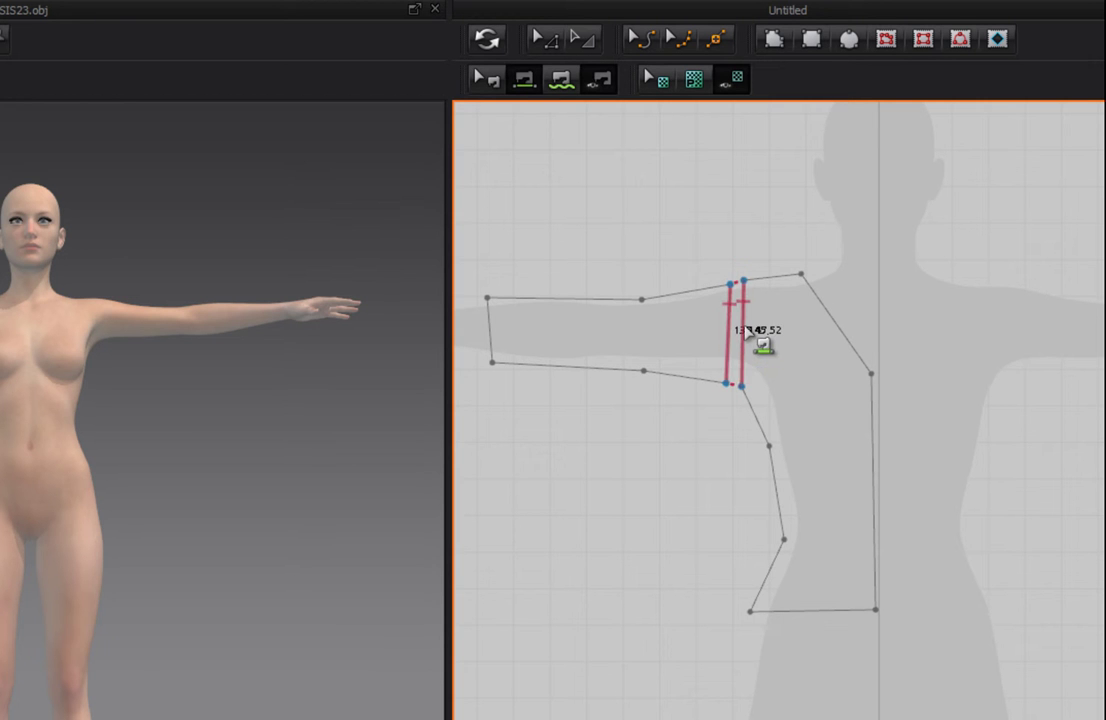
click(745, 330)
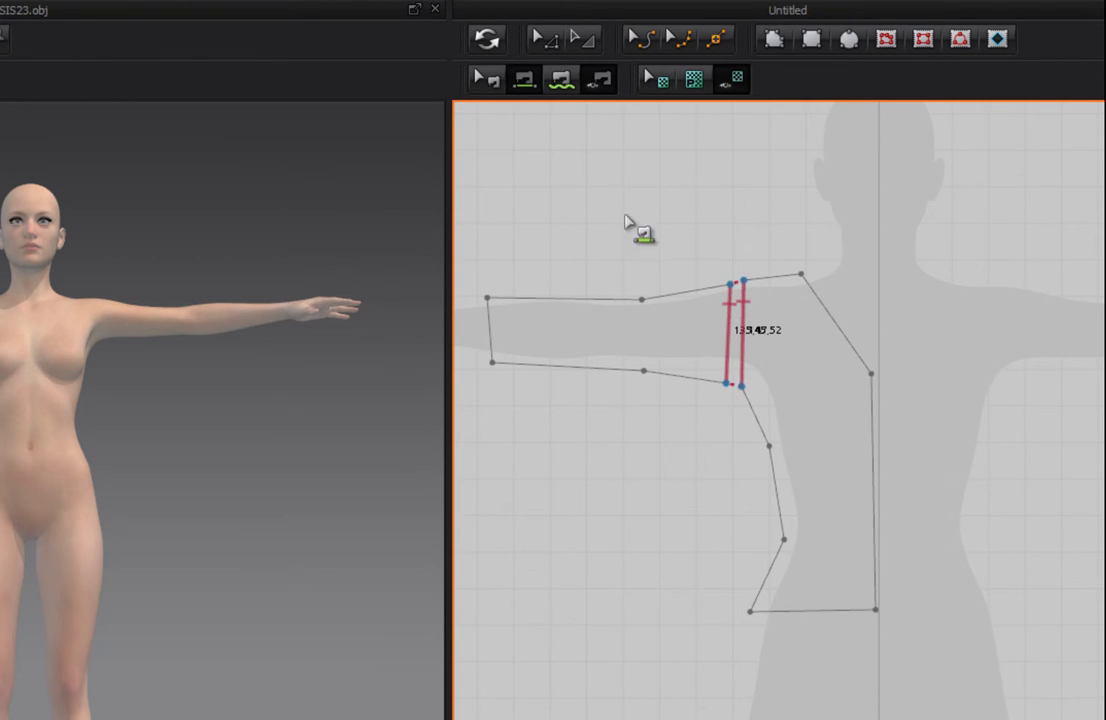
- Copy the torso and sleeve patterns and mirror-paste them onto the opposite side of the silhouette's centre line
right_drag(588, 240, 697, 264)
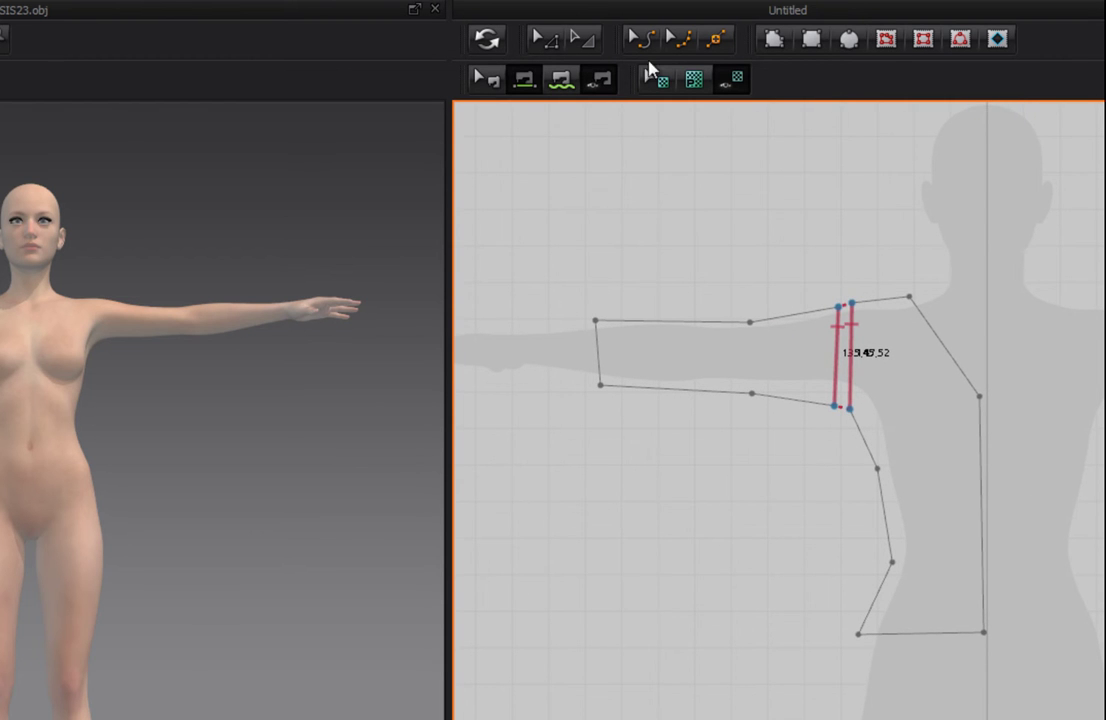
click(548, 40)
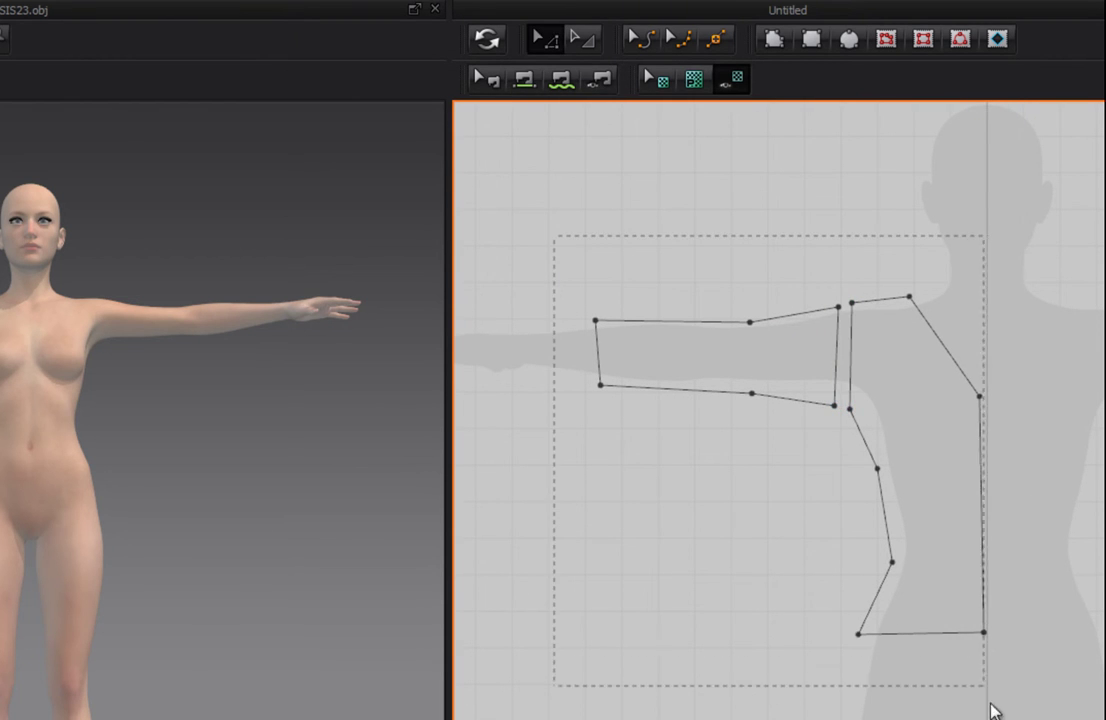
drag(985, 688, 975, 665)
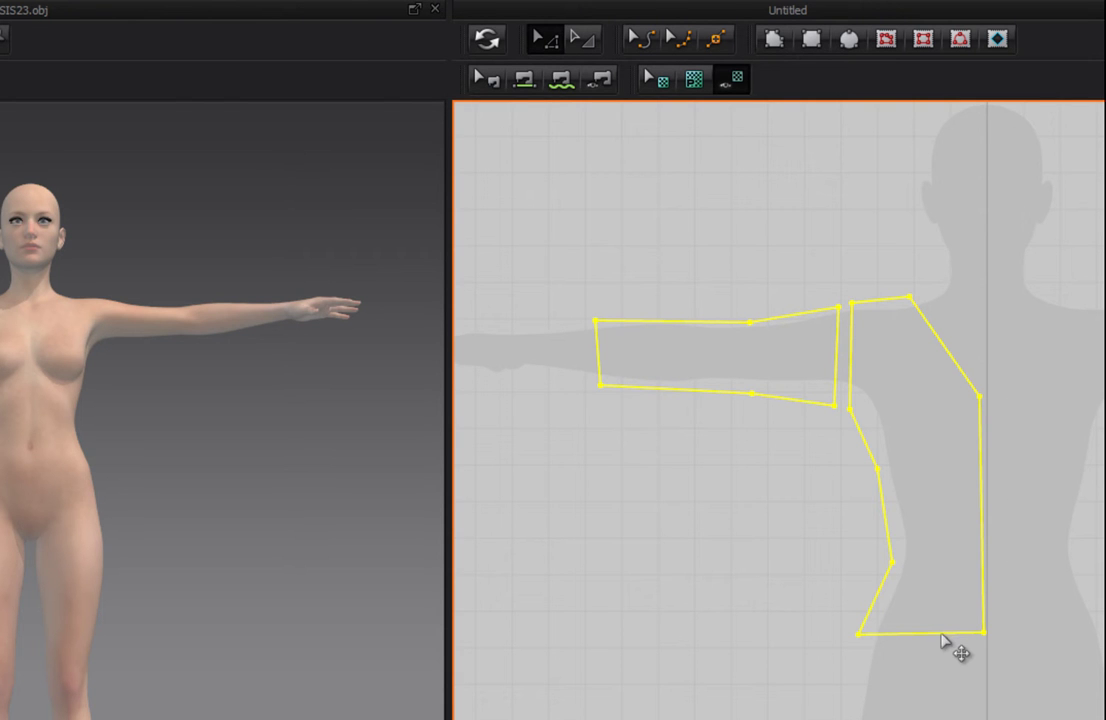
right_click(942, 640)
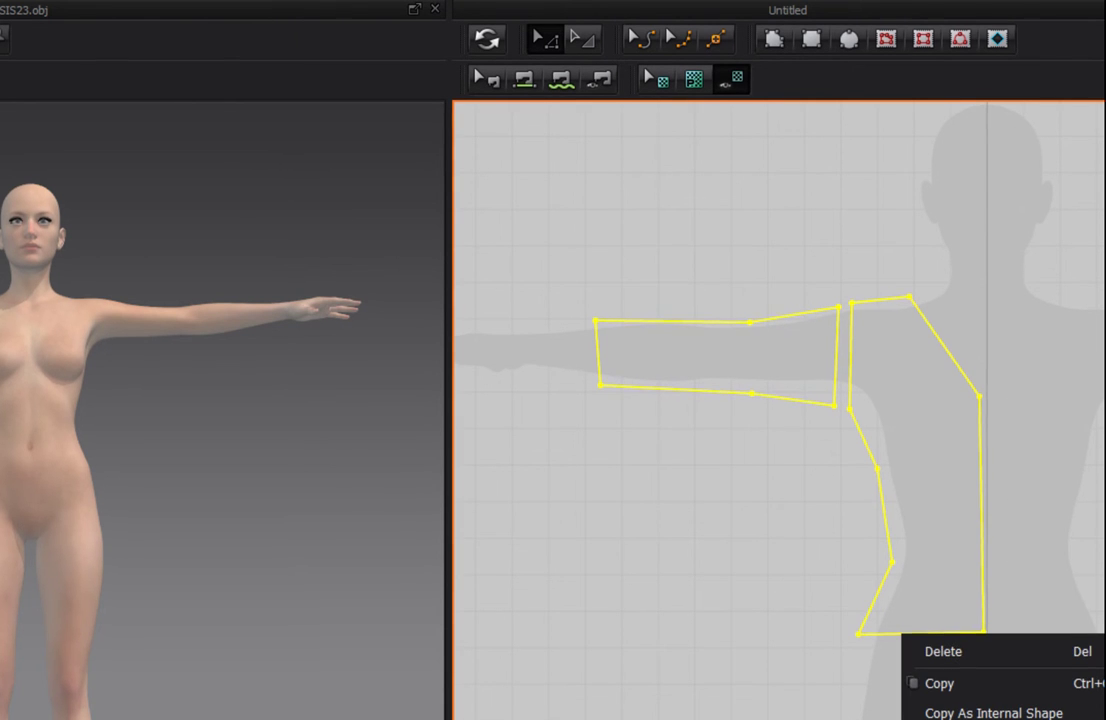
click(930, 712)
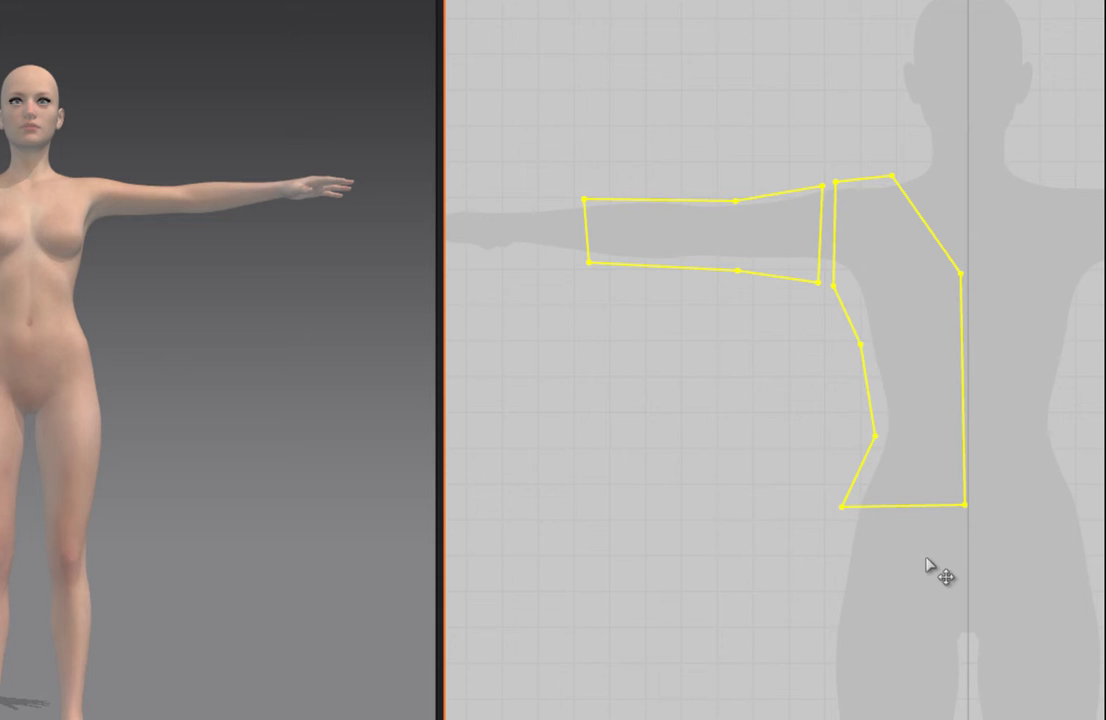
right_click(876, 442)
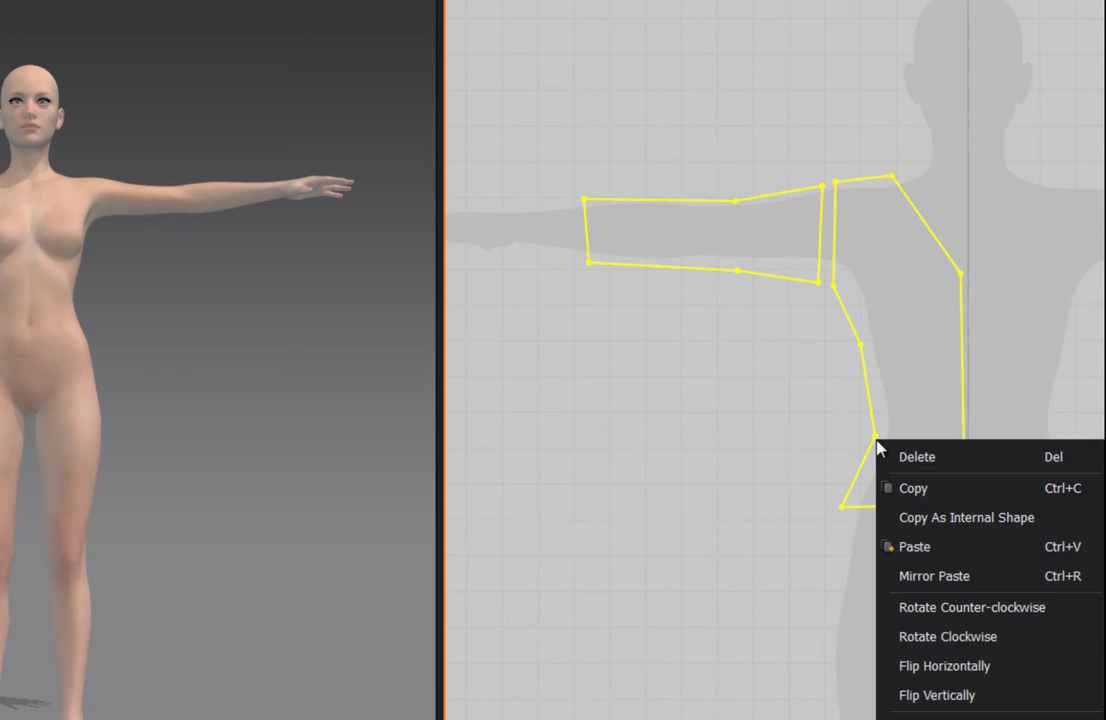
click(960, 578)
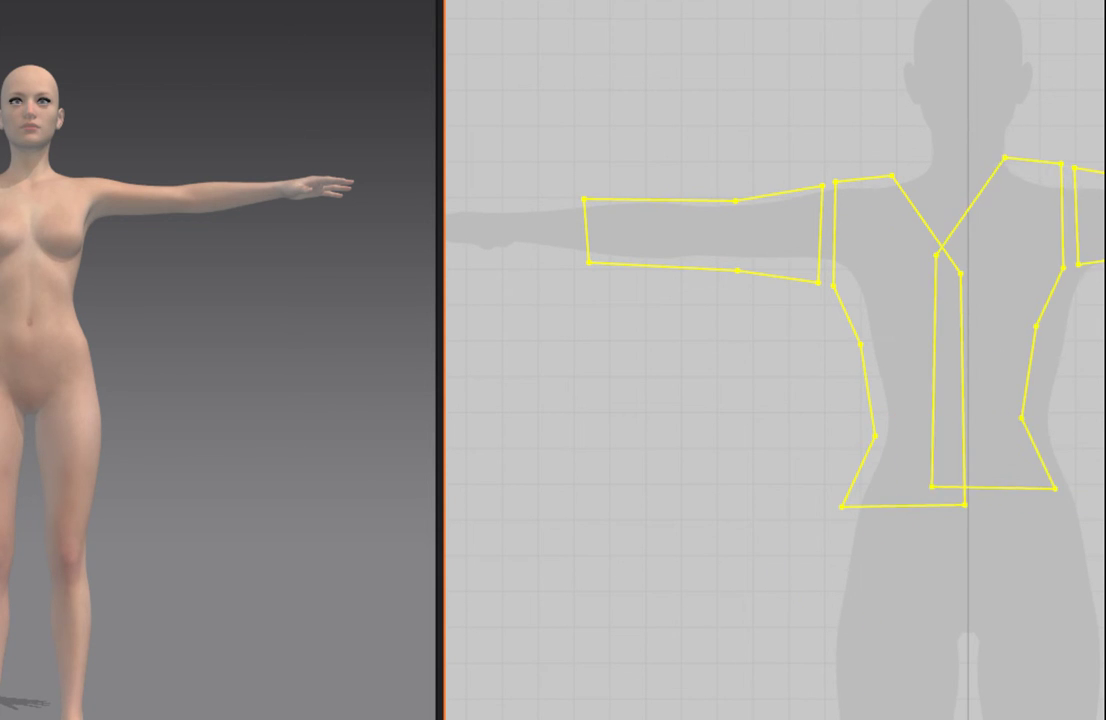
scroll(1067, 358, down, 3)
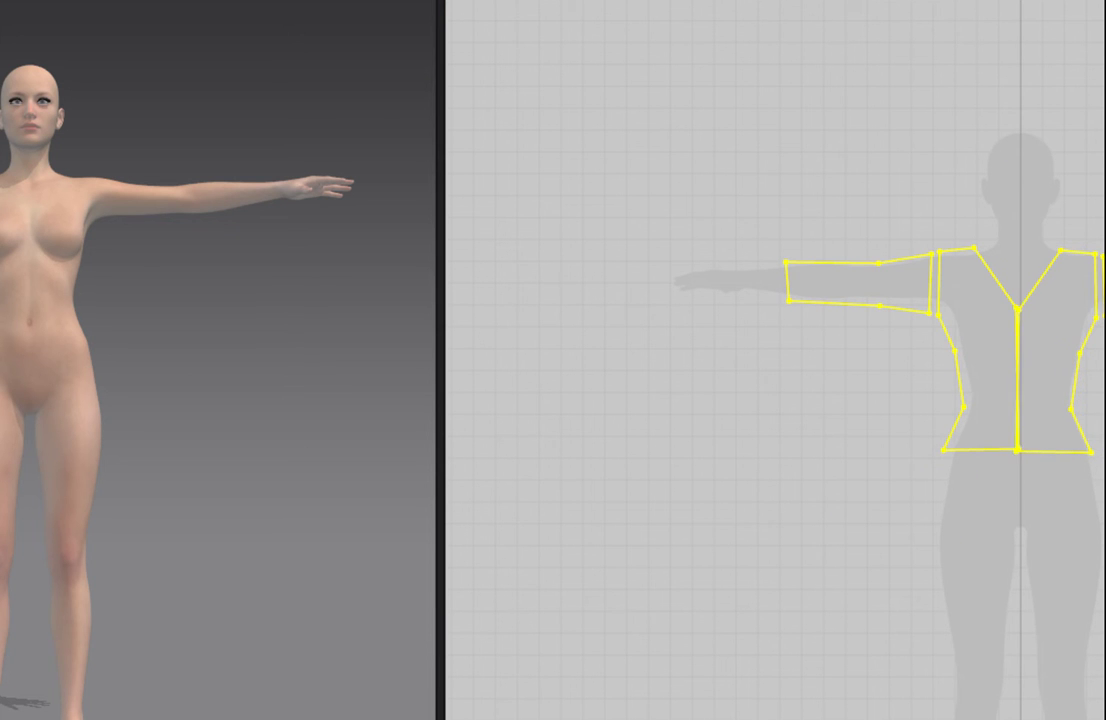
click(1042, 356)
mouse_move(1042, 356)
mouse_down()
mouse_move(1078, 353)
mouse_move(1060, 353)
mouse_up()
- Inspect the seam between the mirrored sleeve and torso piece with Edit Seam Lines
middle_drag(1042, 365, 676, 374)
scroll(852, 301, up, 4)
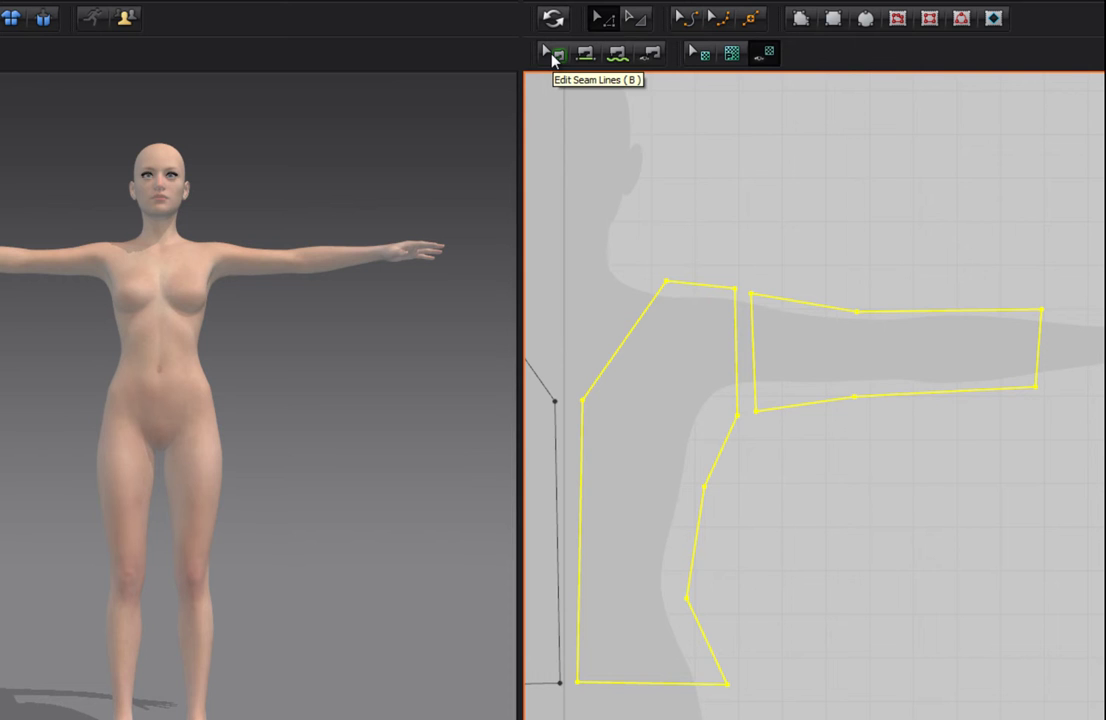
click(553, 56)
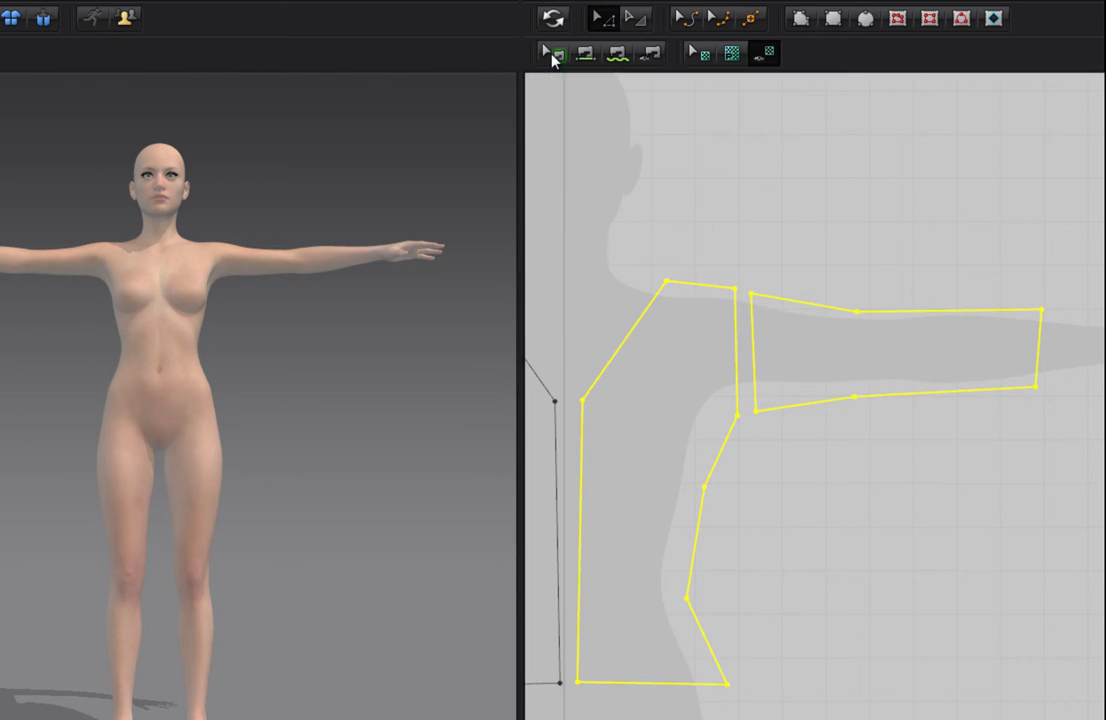
click(741, 387)
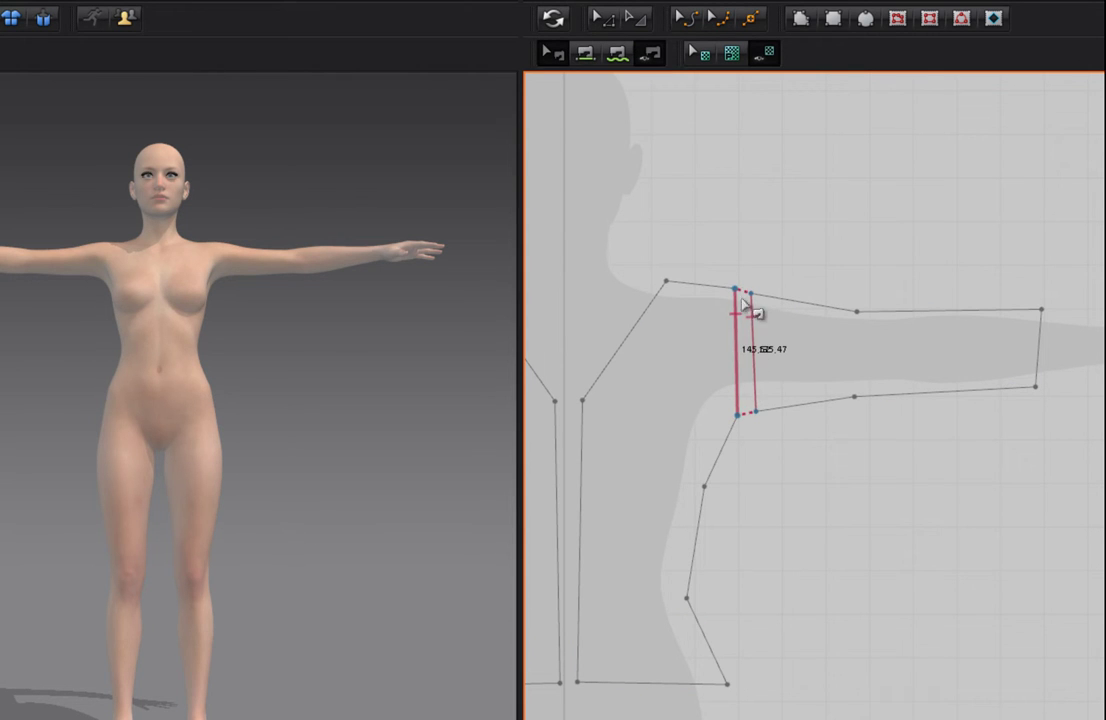
middle_drag(632, 412, 713, 415)
scroll(710, 415, up, 2)
scroll(710, 415, down, 8)
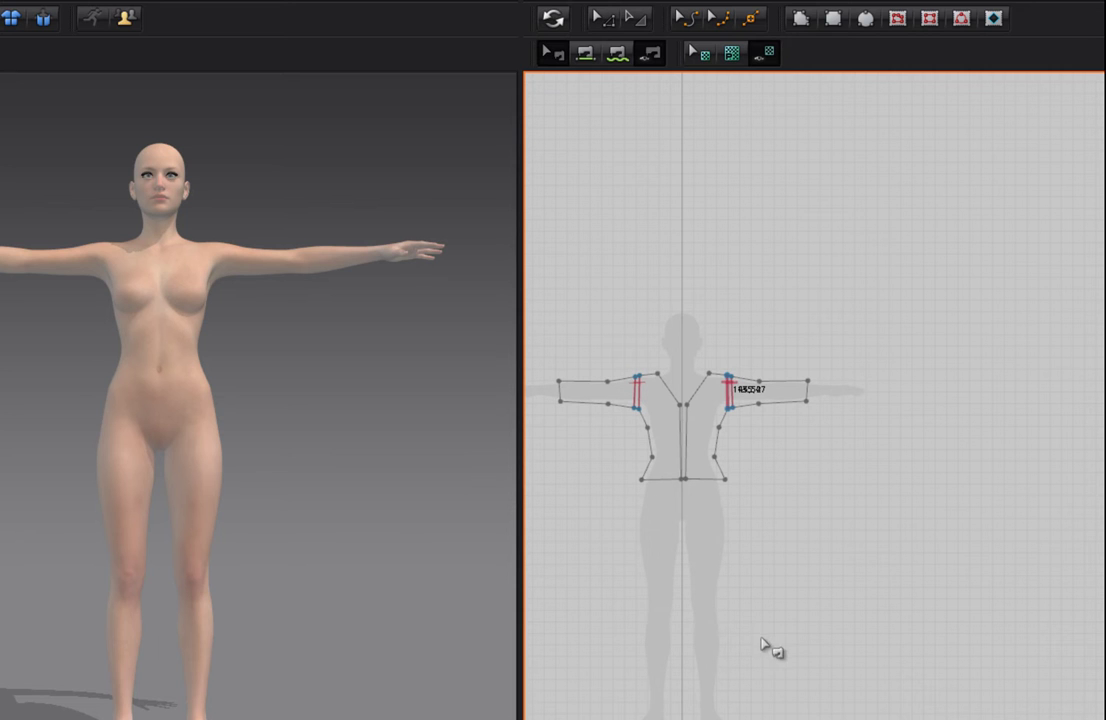
- Synchronize the patterns with the 3D avatar and paste a copy of all four pieces beside the silhouette
click(561, 23)
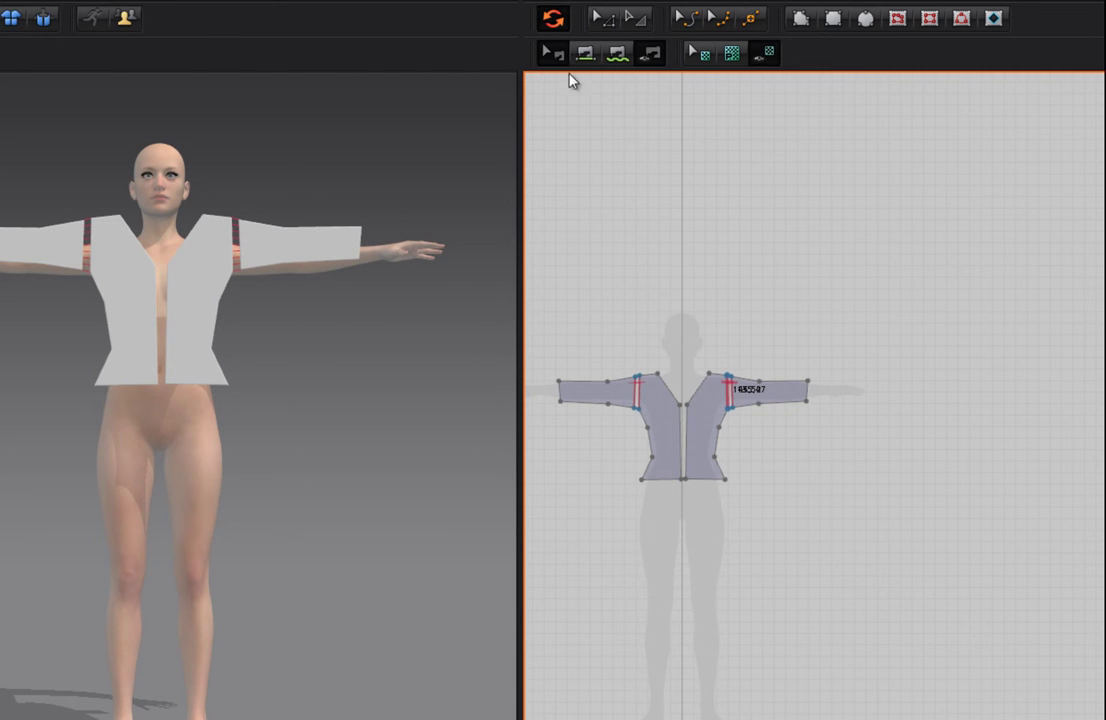
click(604, 20)
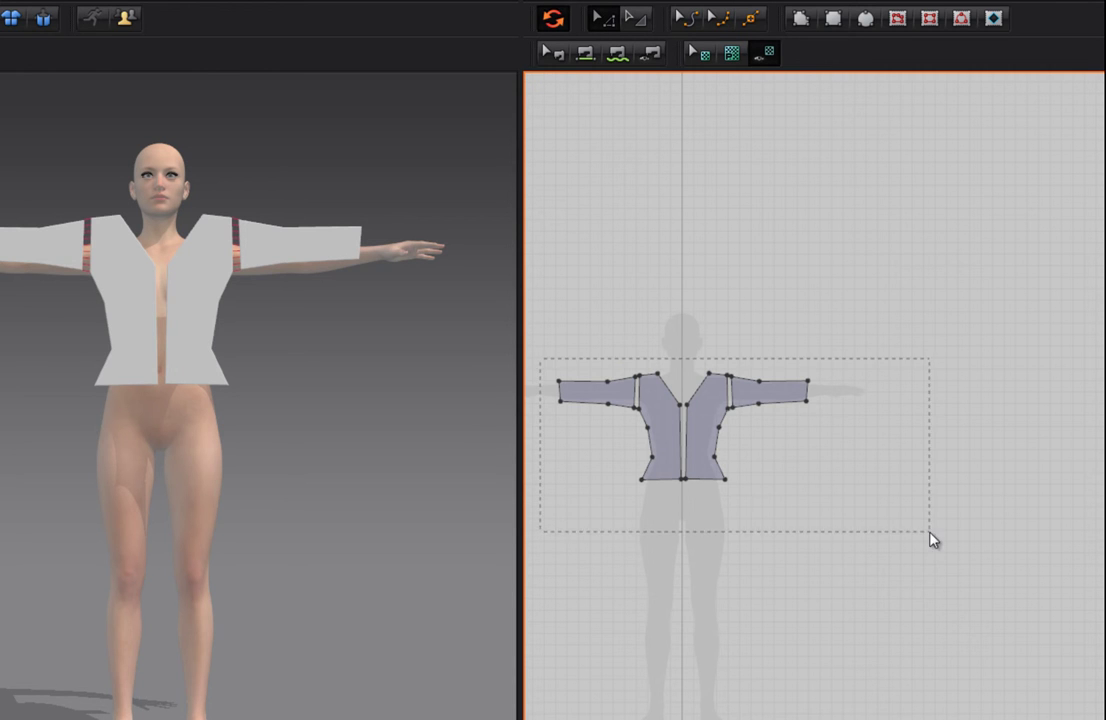
drag(931, 540, 931, 540)
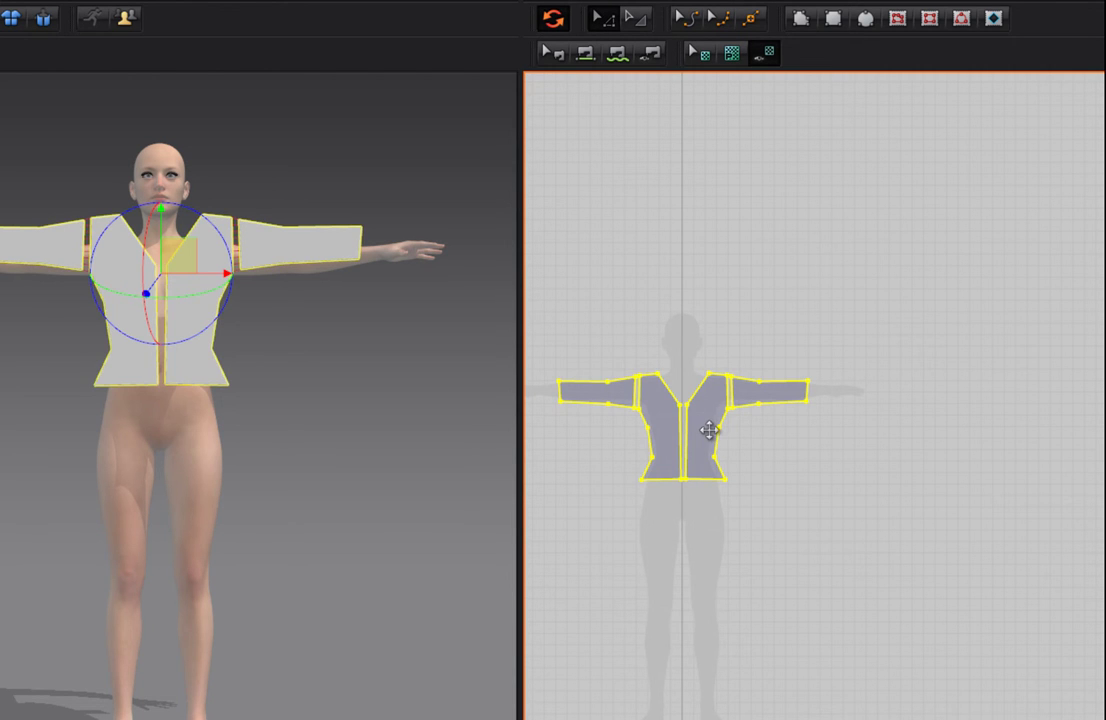
right_click(703, 424)
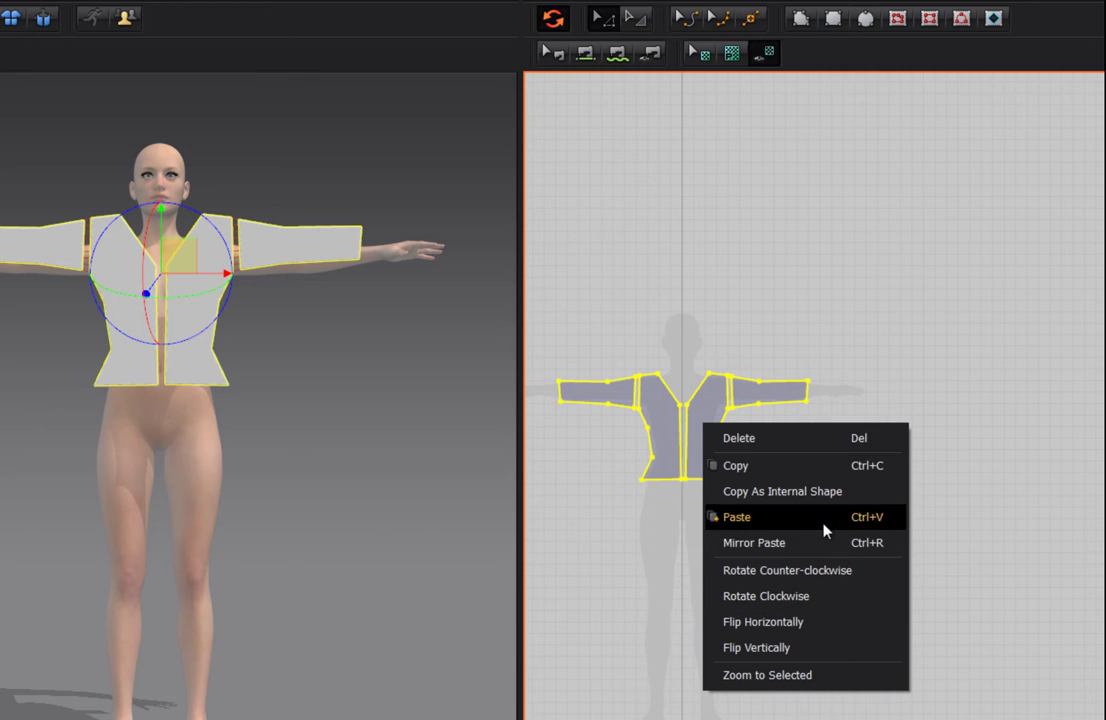
click(832, 470)
click(783, 476)
right_click(783, 476)
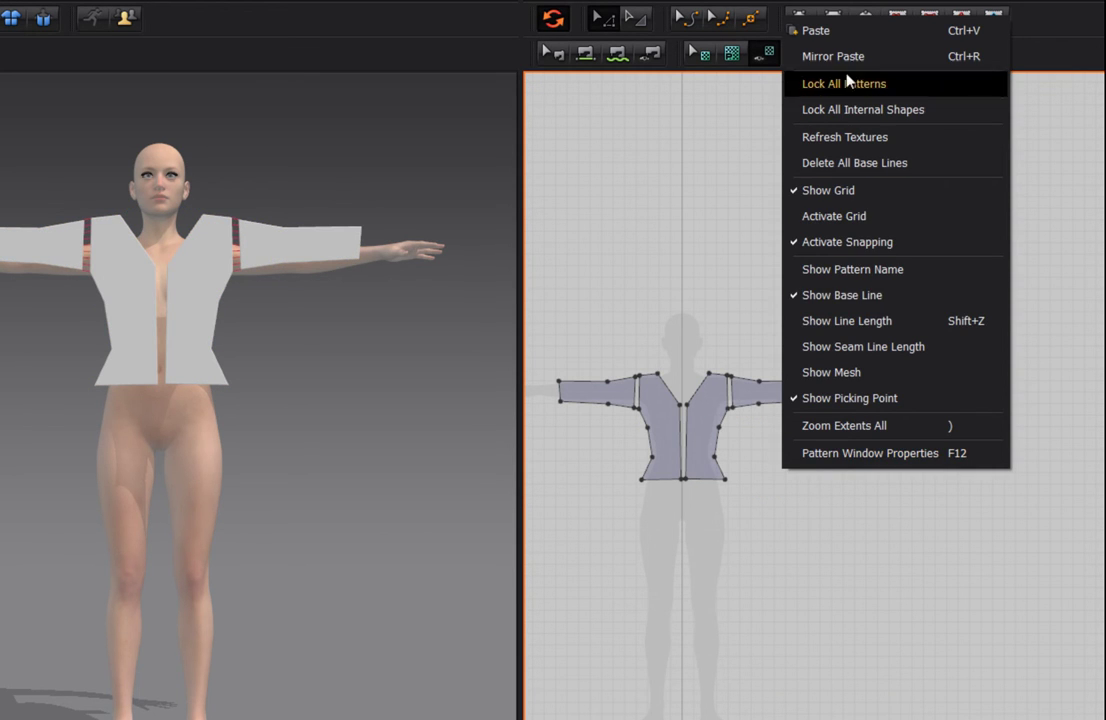
click(773, 546)
key(ctrl+v)
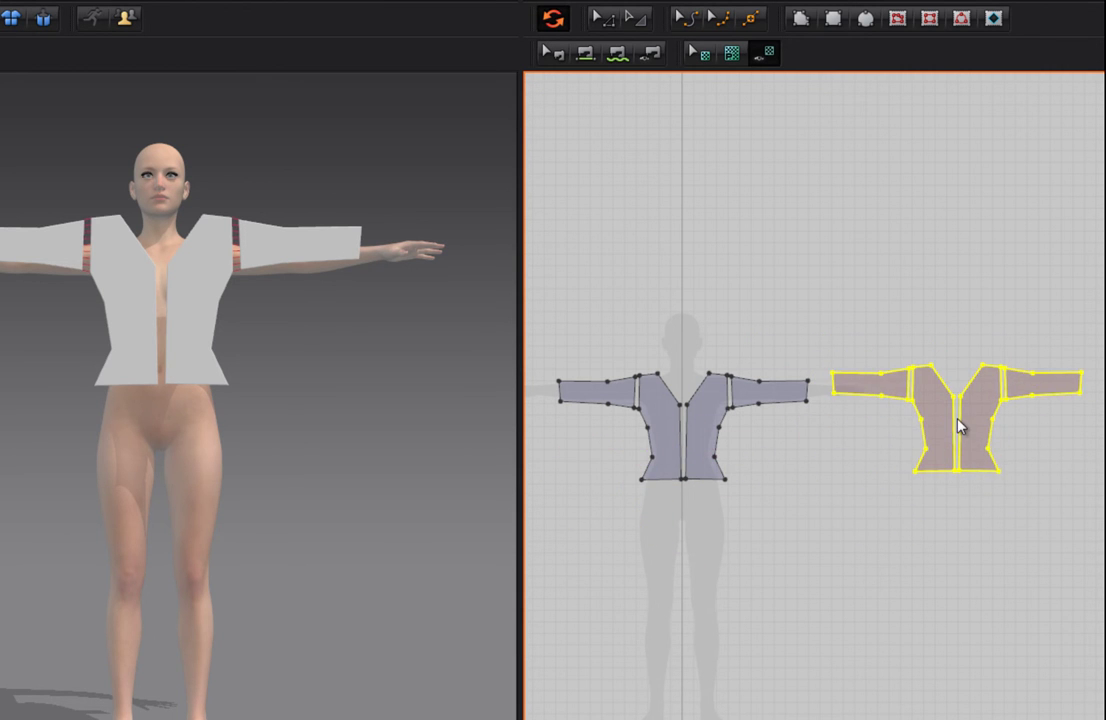
click(959, 428)
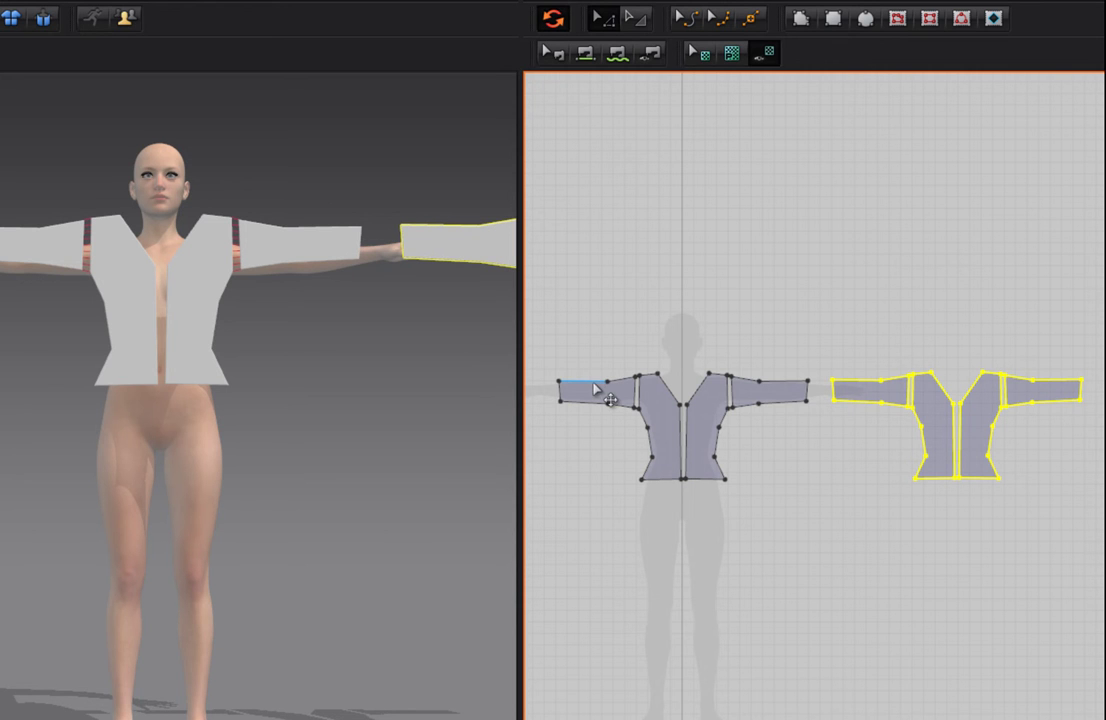
- Select the four copied pieces and flip them in the 3D view so their reverse side faces forward
click(426, 240)
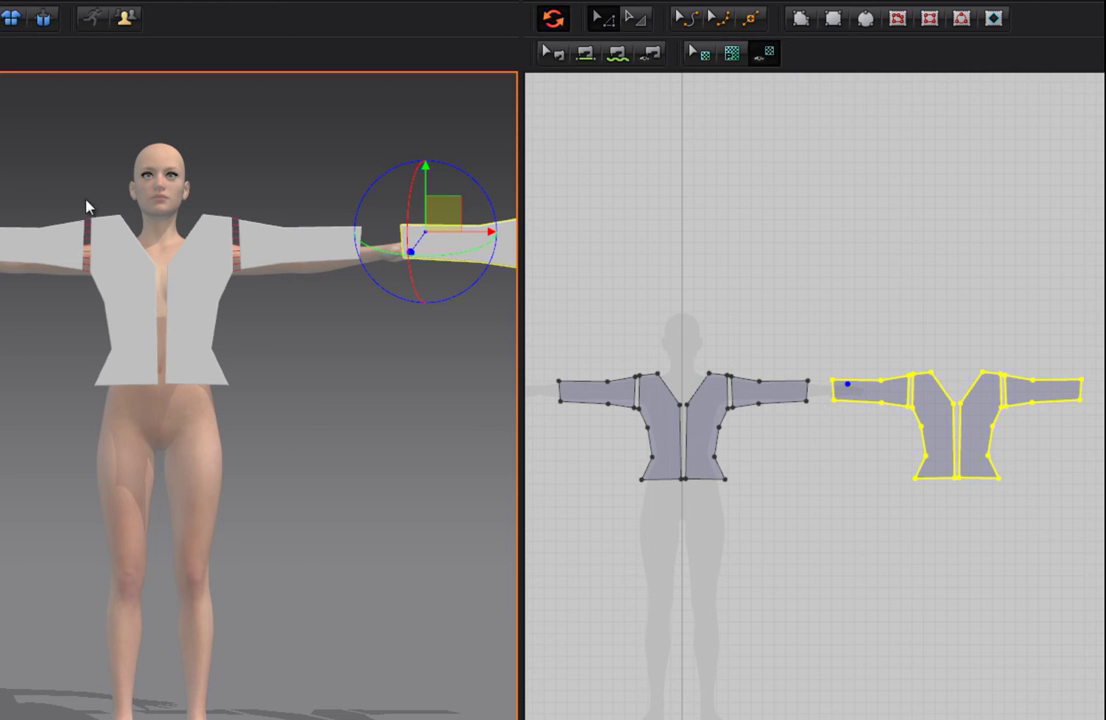
click(570, 383)
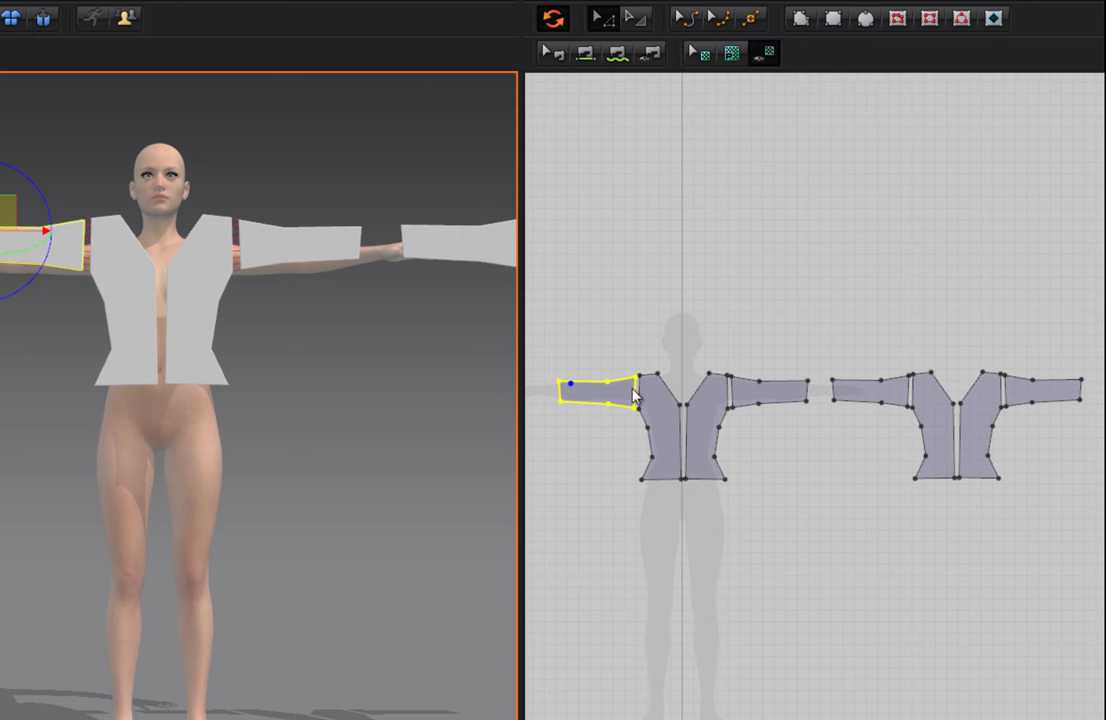
click(862, 349)
drag(1013, 469, 1090, 516)
middle_drag(381, 308, 205, 400)
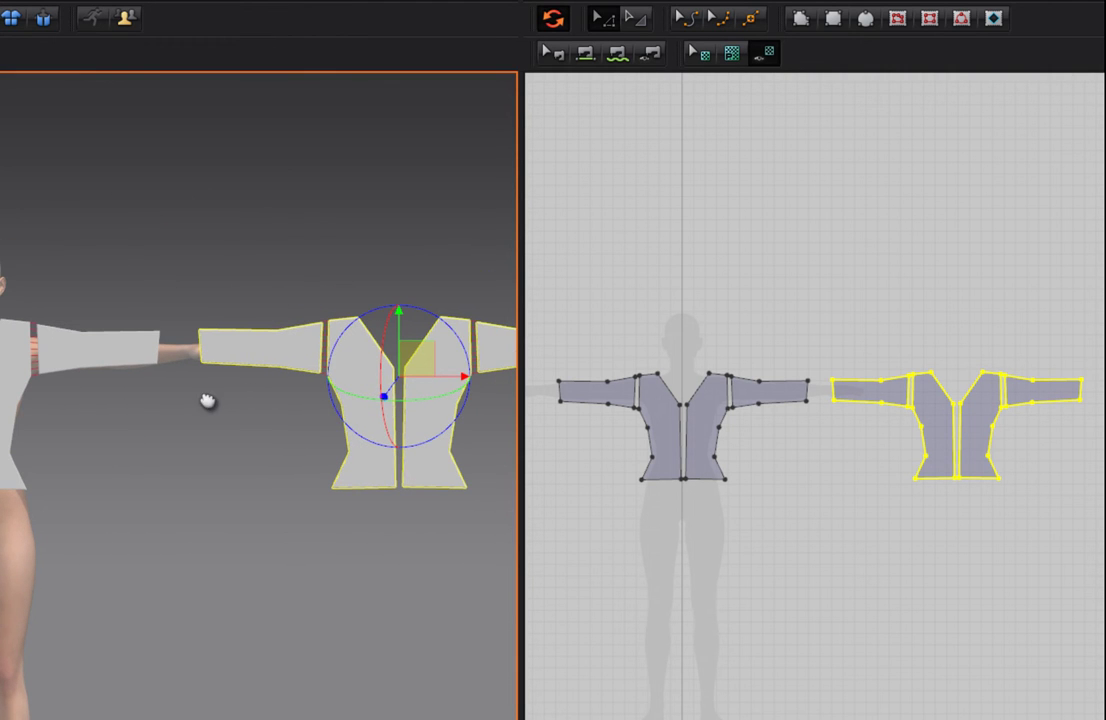
right_click(343, 364)
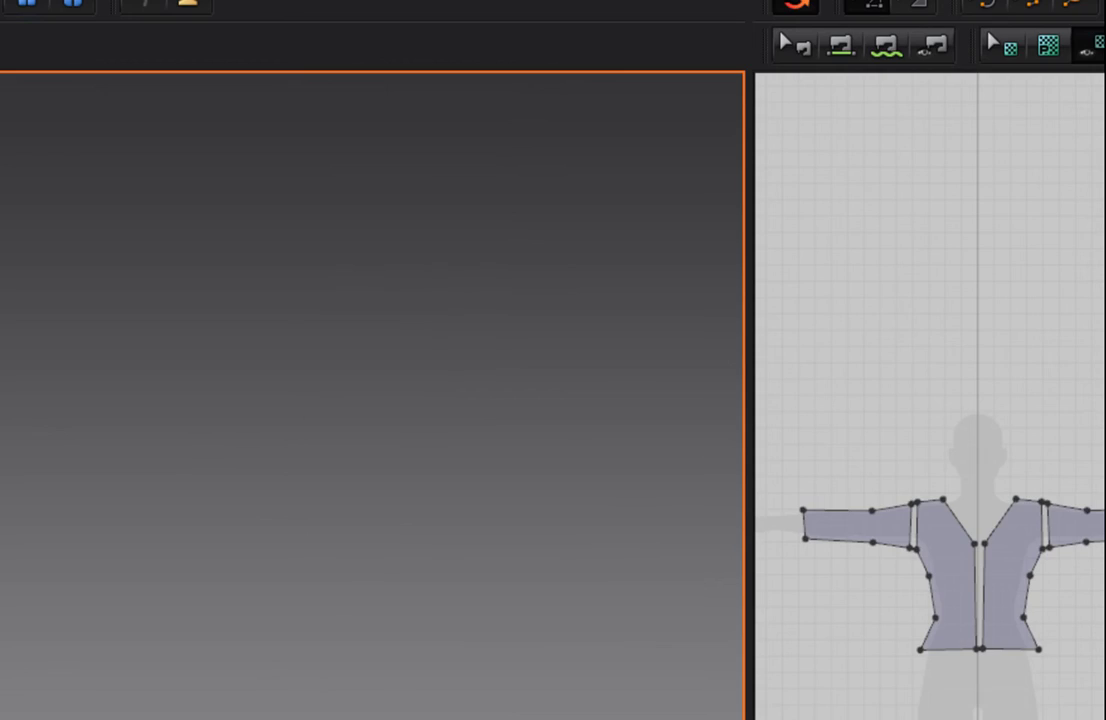
right_click(273, 146)
click(471, 204)
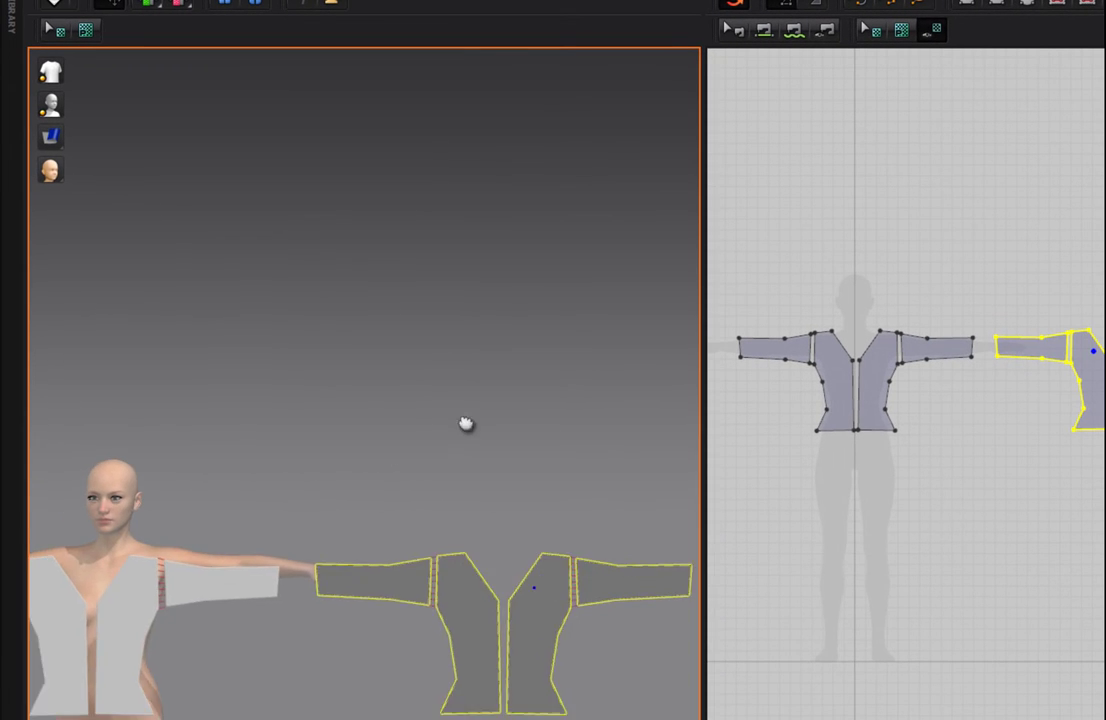
- Move the flipped pieces in line with the avatar's body and place them behind its back
middle_drag(466, 424, 536, 294)
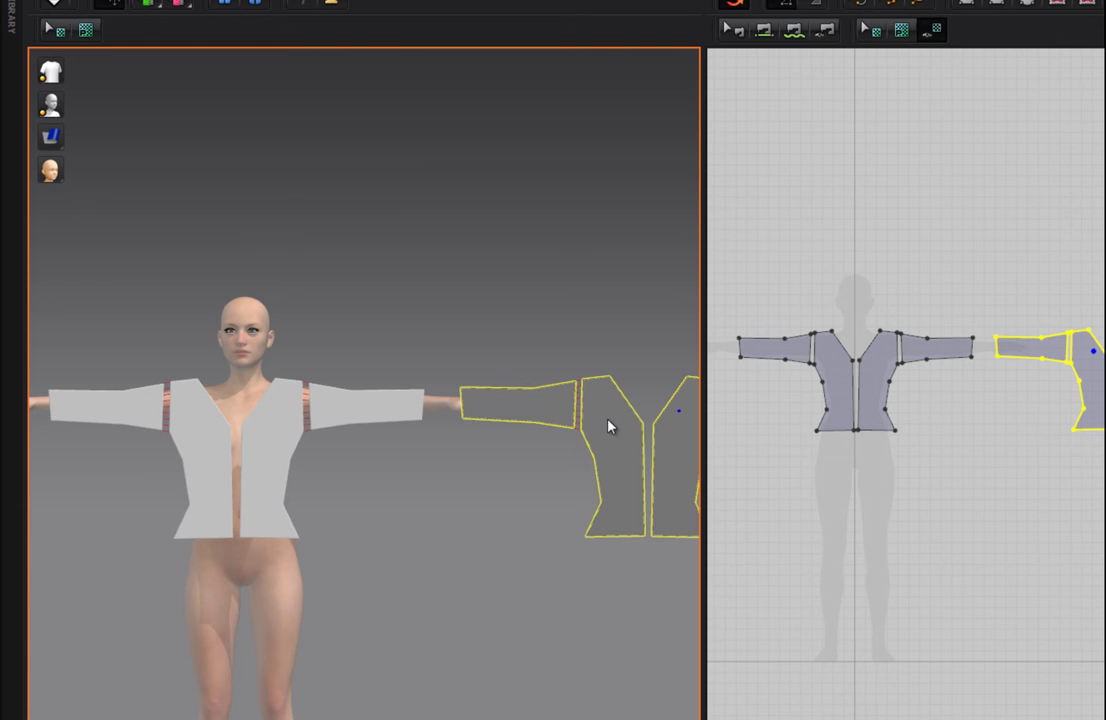
drag(607, 432, 593, 425)
drag(470, 410, 212, 428)
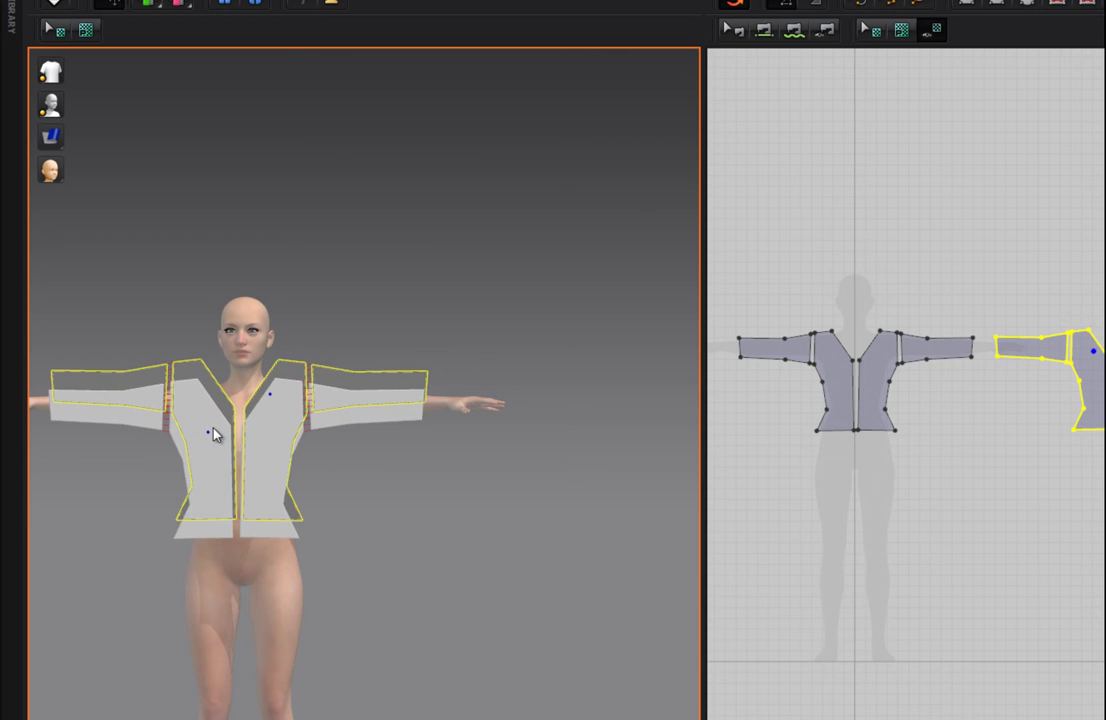
key(2)
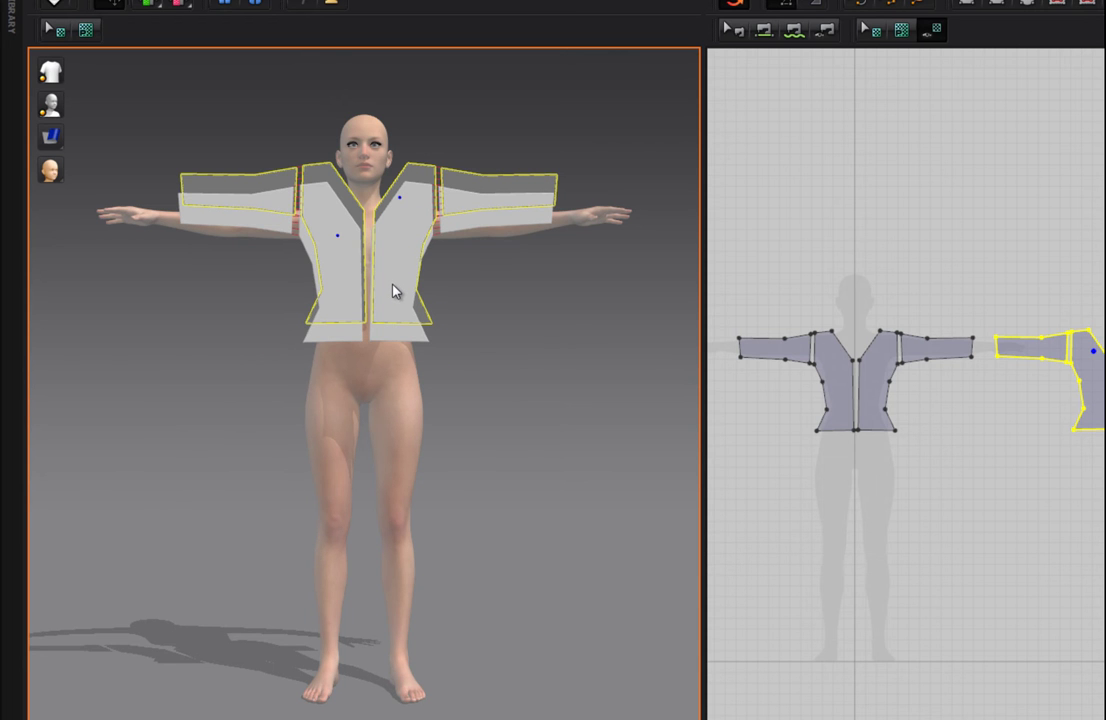
key(5)
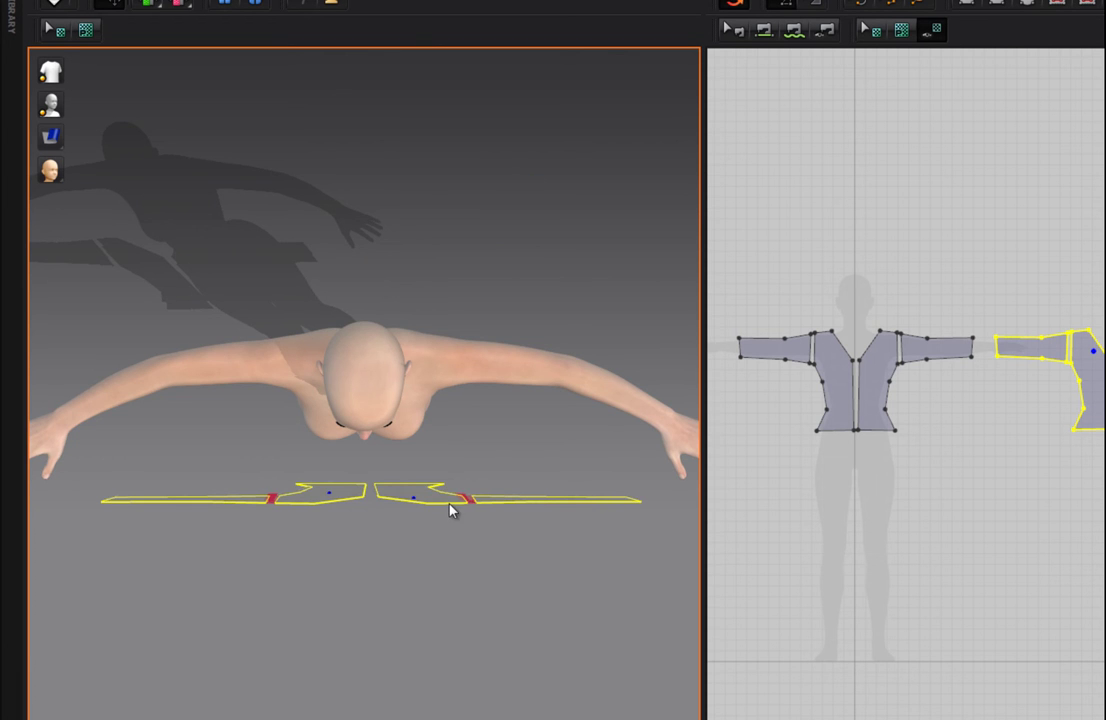
drag(452, 511, 444, 284)
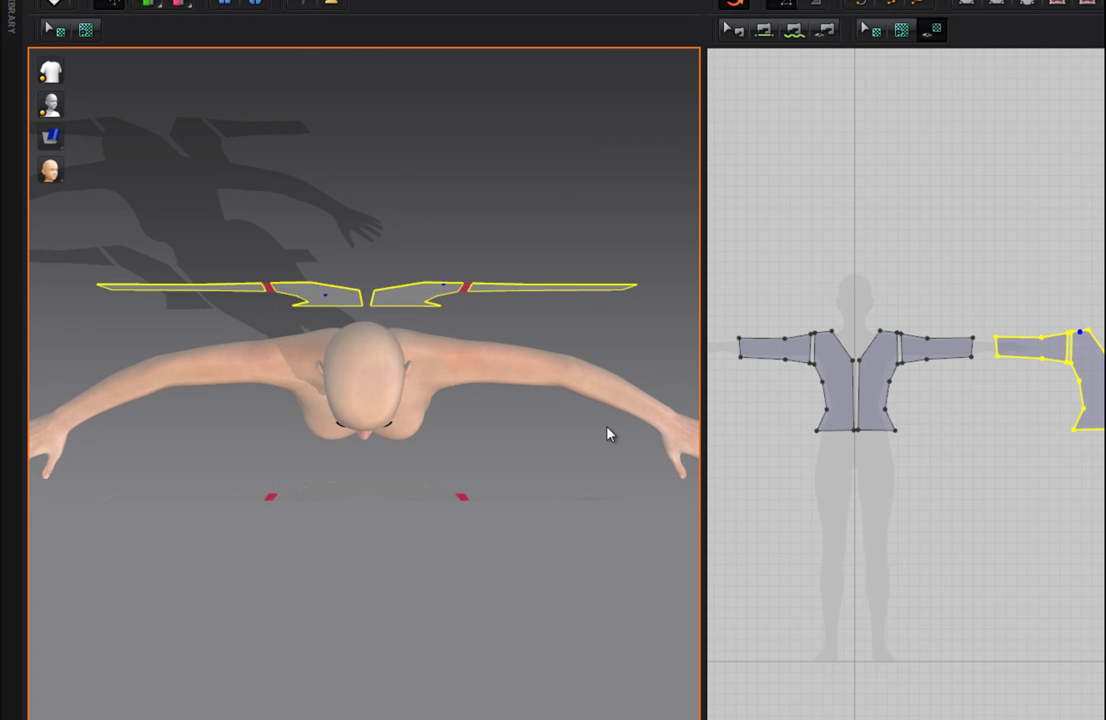
- Examine the front and back pieces around the avatar from several angles and identify the matching sleeve patterns
key(4)
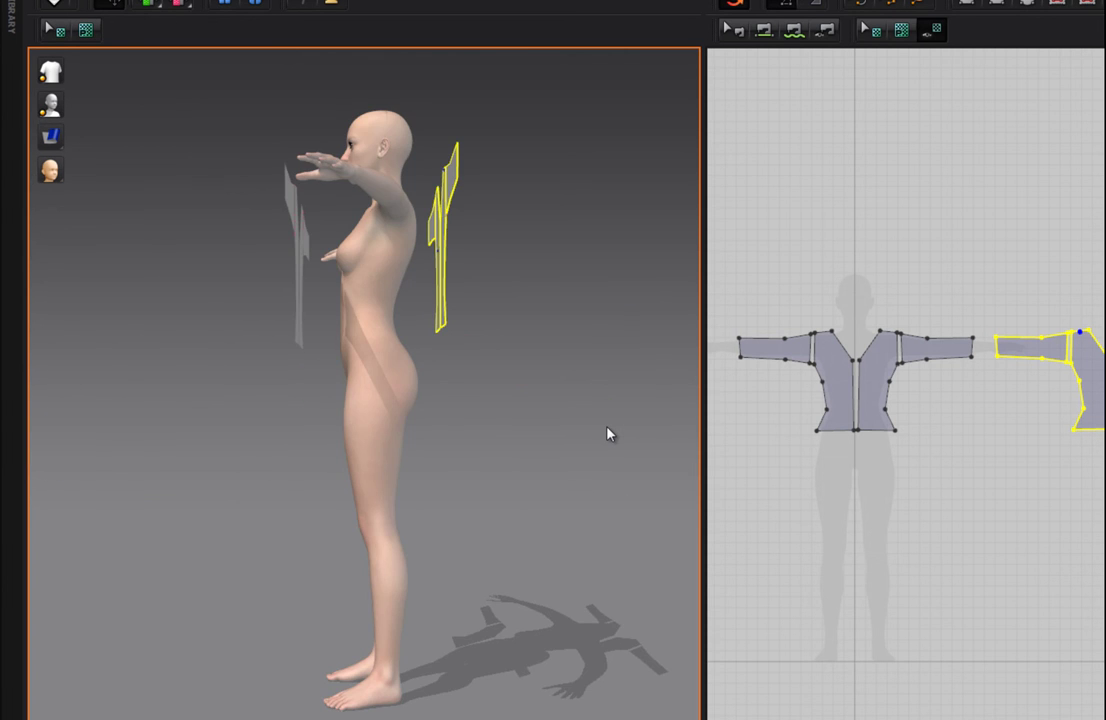
key(6)
key(2)
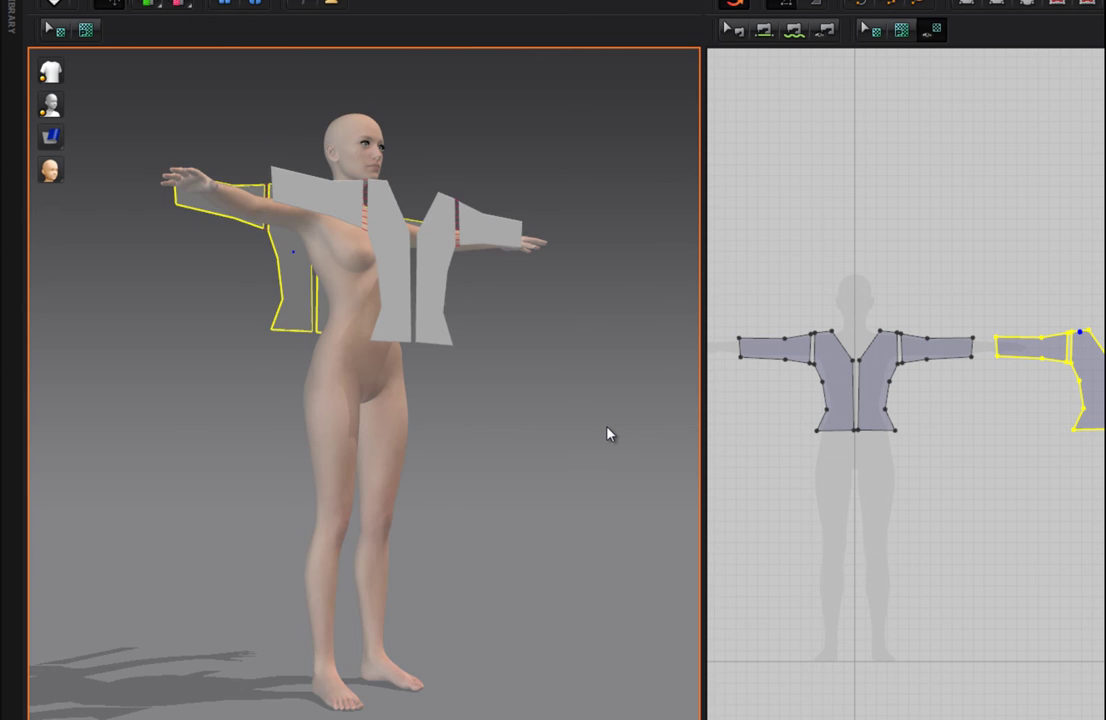
key(6)
key(2)
right_drag(522, 392, 313, 348)
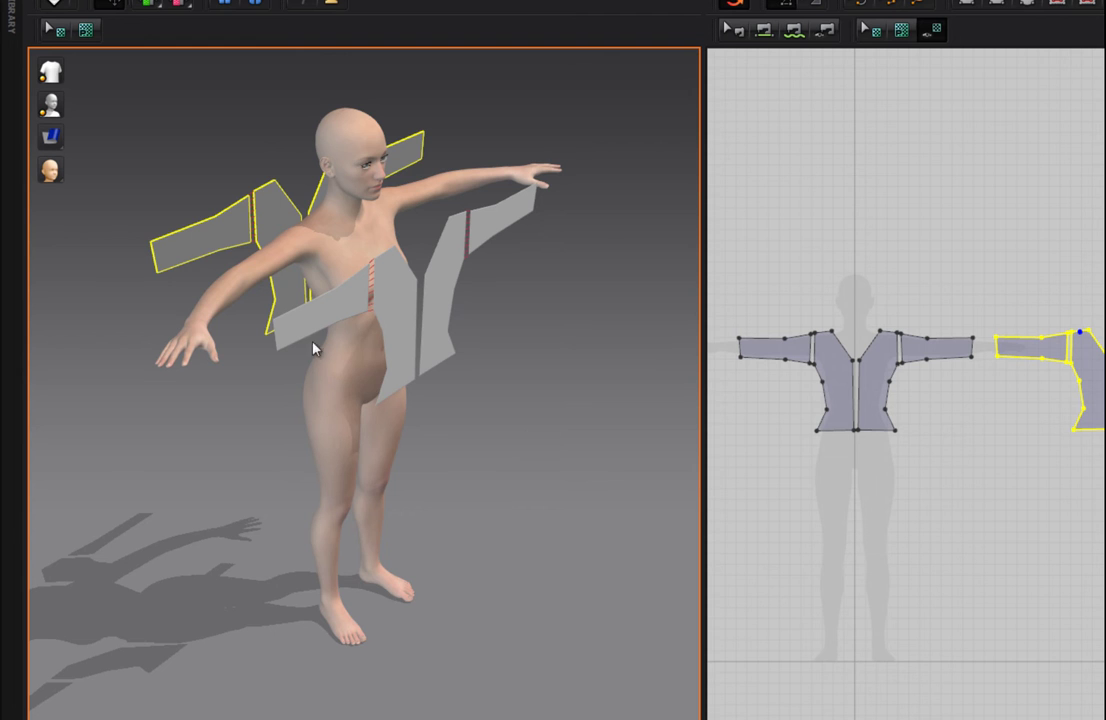
click(160, 249)
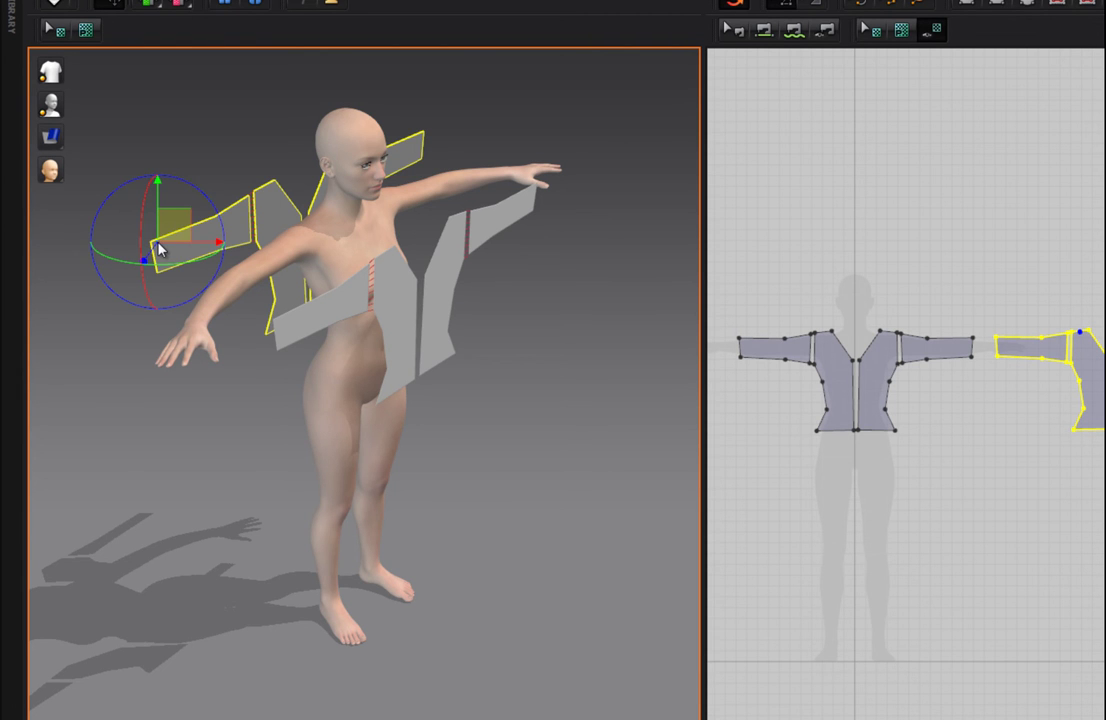
click(573, 374)
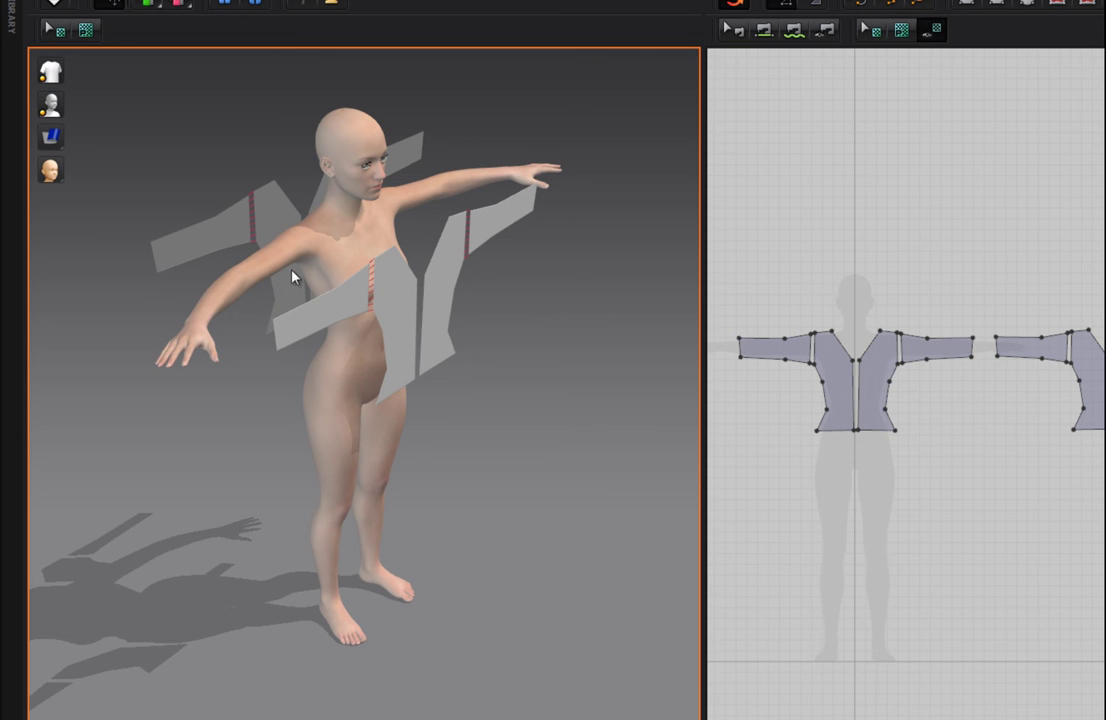
click(167, 245)
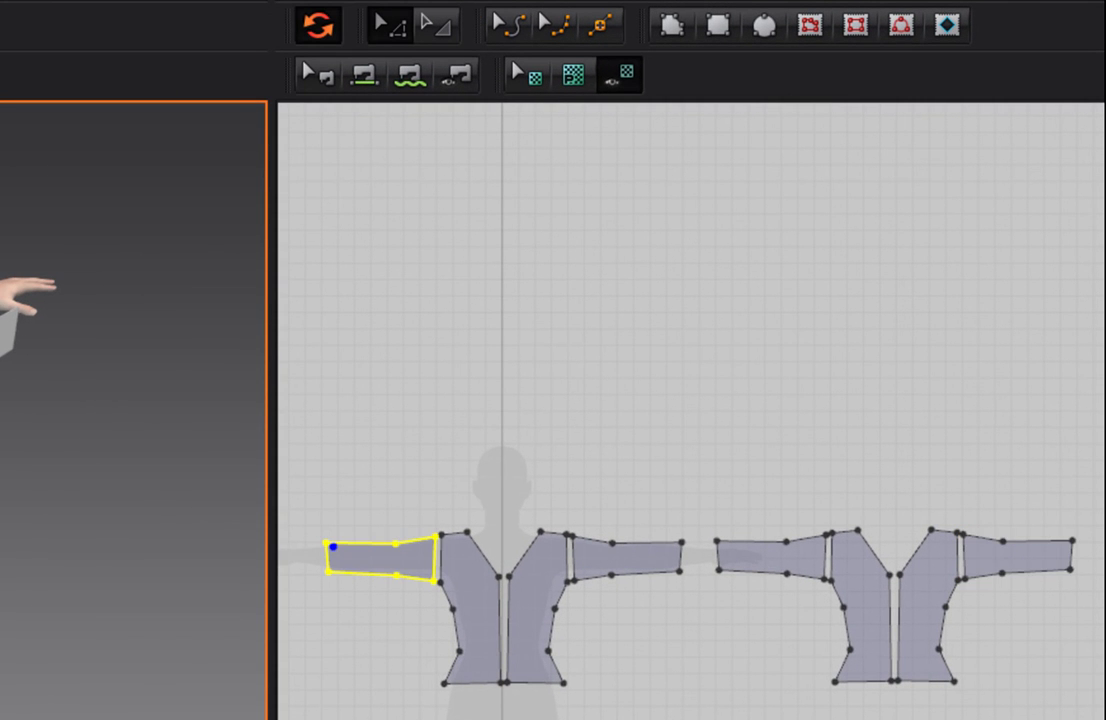
- Move the four back pattern pieces up and closer to the front pieces beside the avatar silhouette
click(1035, 545)
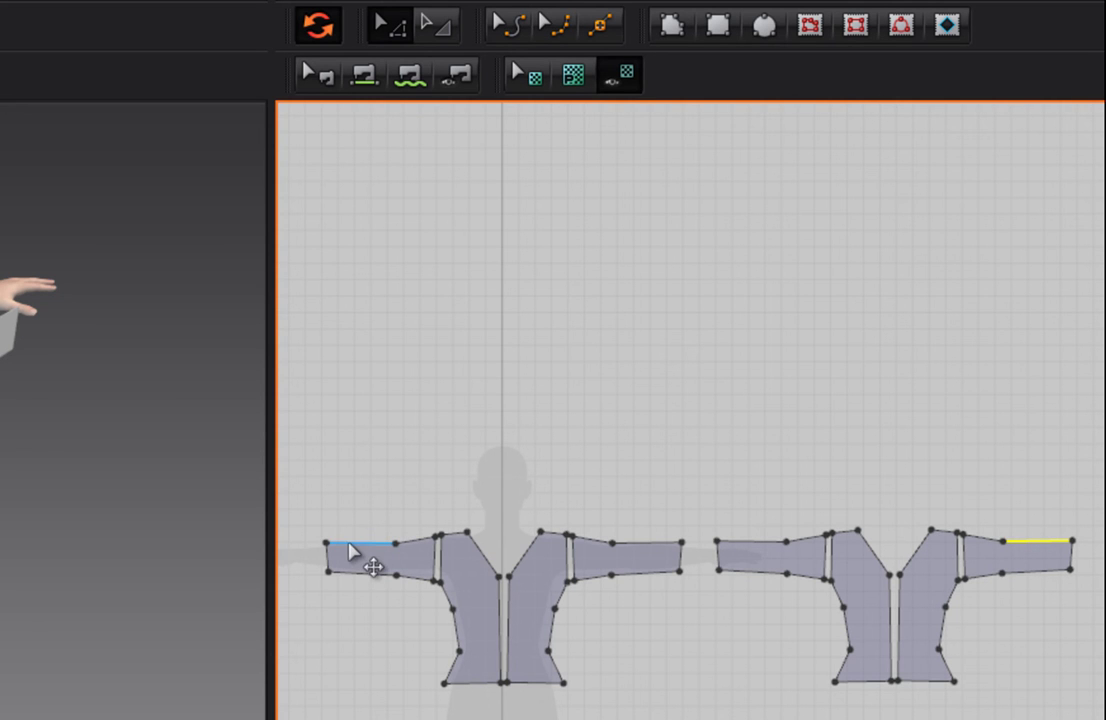
click(922, 594)
drag(699, 486, 1069, 701)
key(ctrl+c)
key(ctrl+v)
click(805, 545)
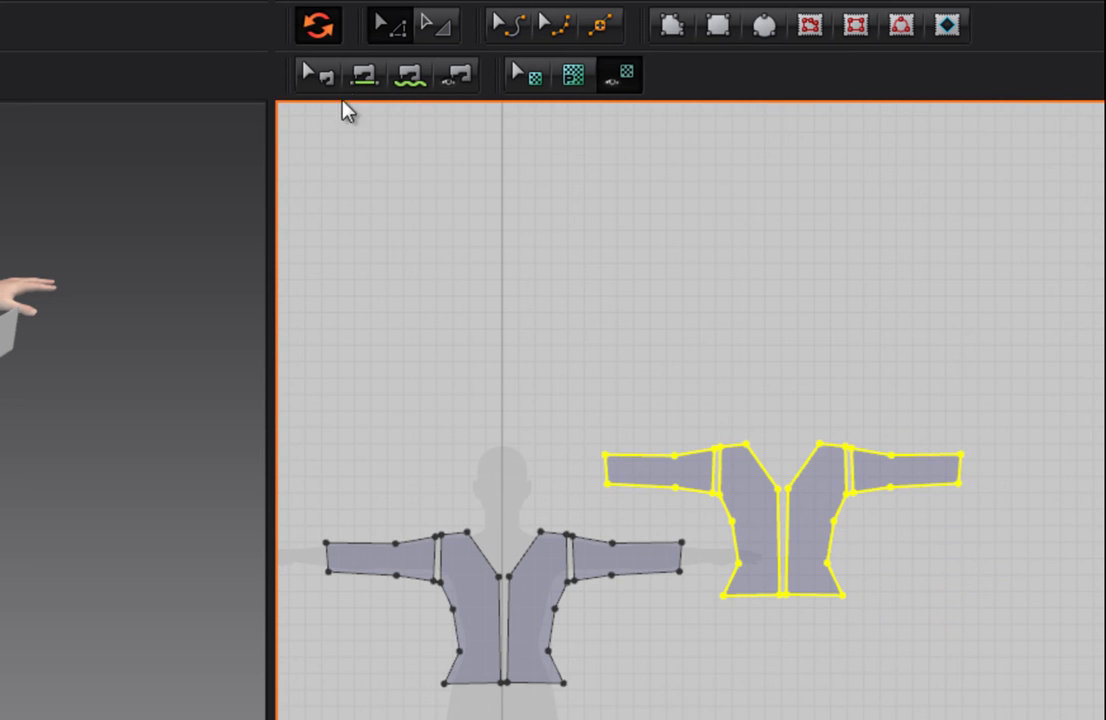
- Sew both upper edge segments of the back sleeve to the matching front sleeve segments over the avatar's right arm
click(364, 74)
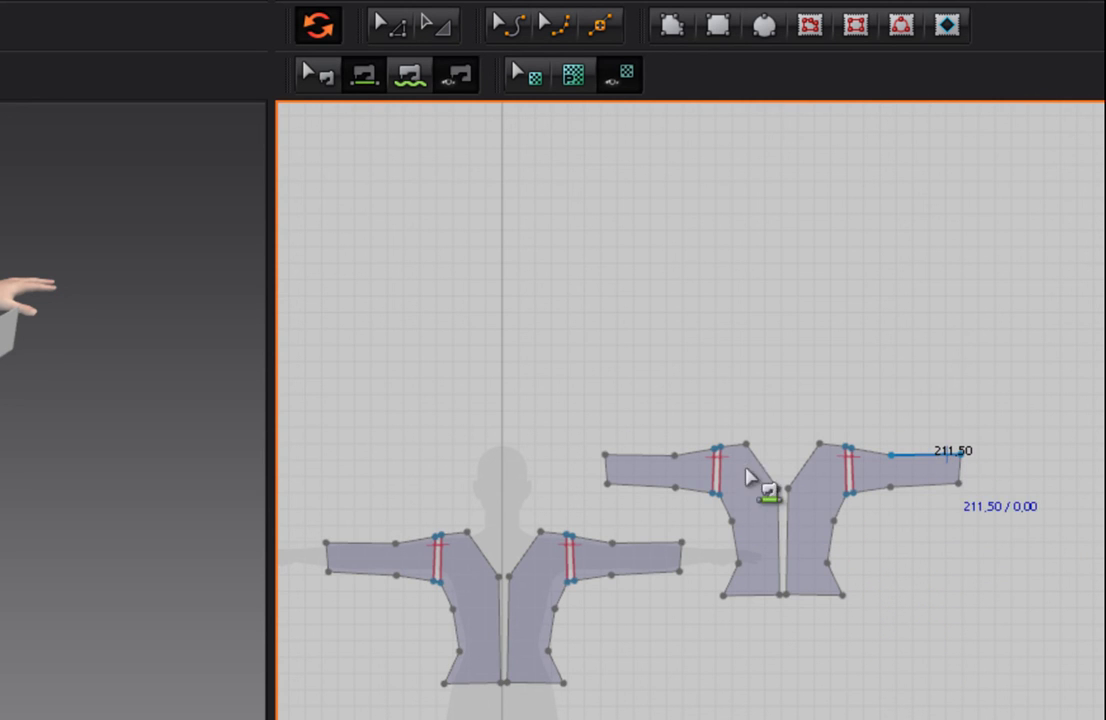
click(943, 461)
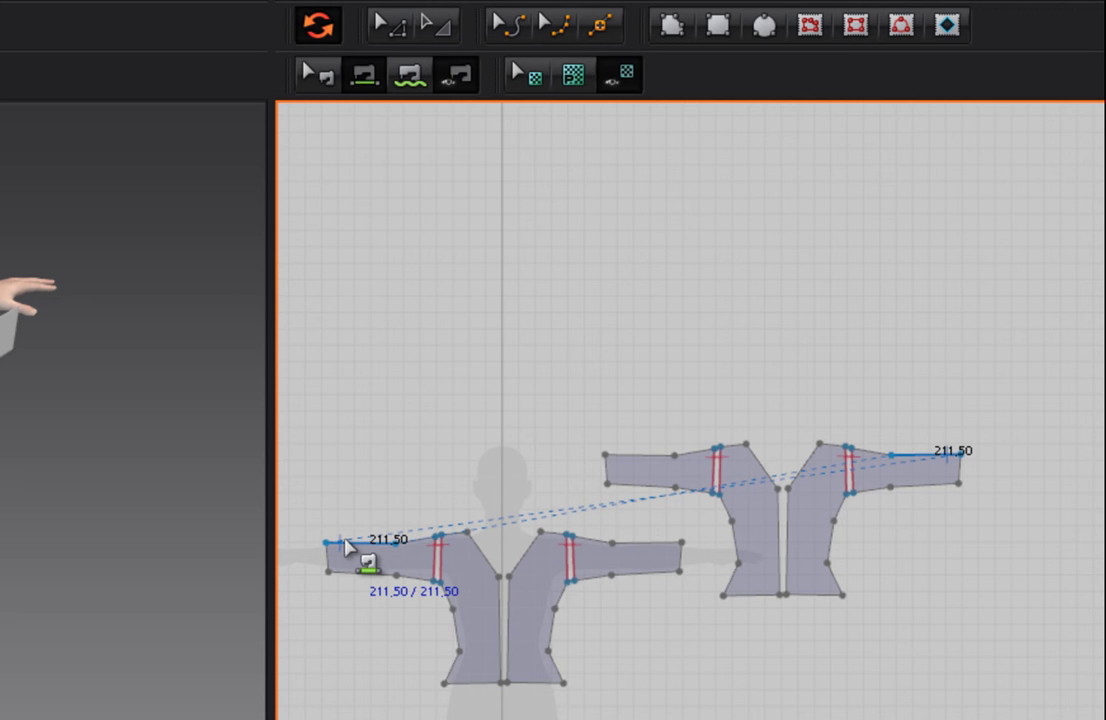
click(345, 547)
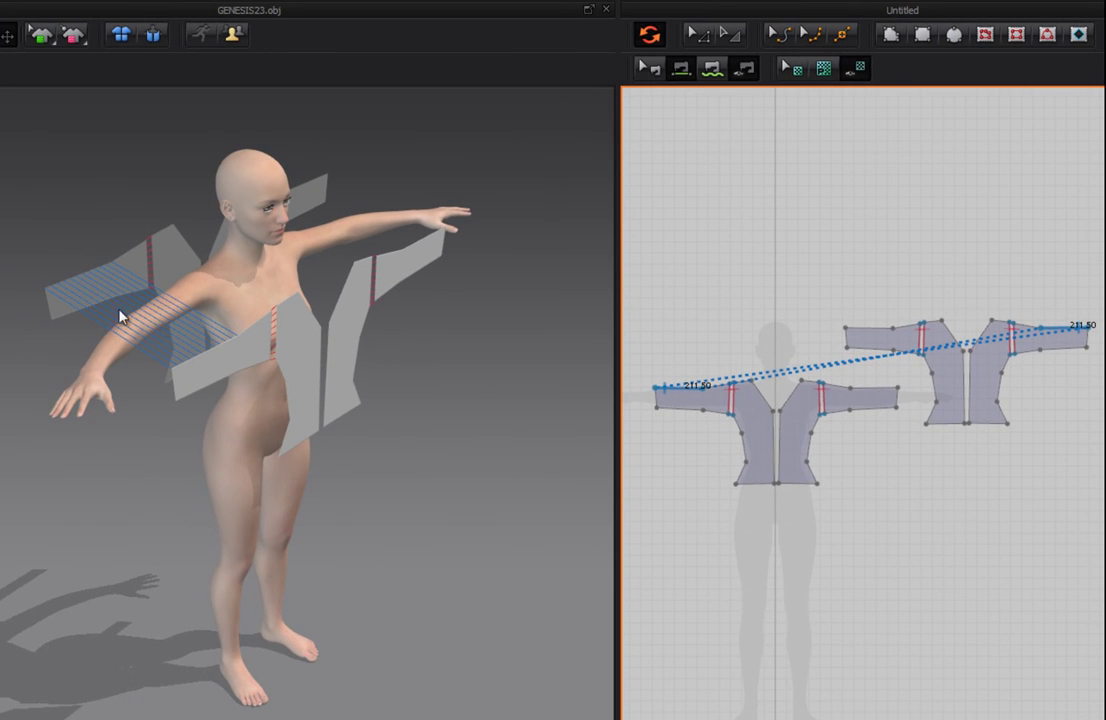
middle_drag(205, 352, 205, 350)
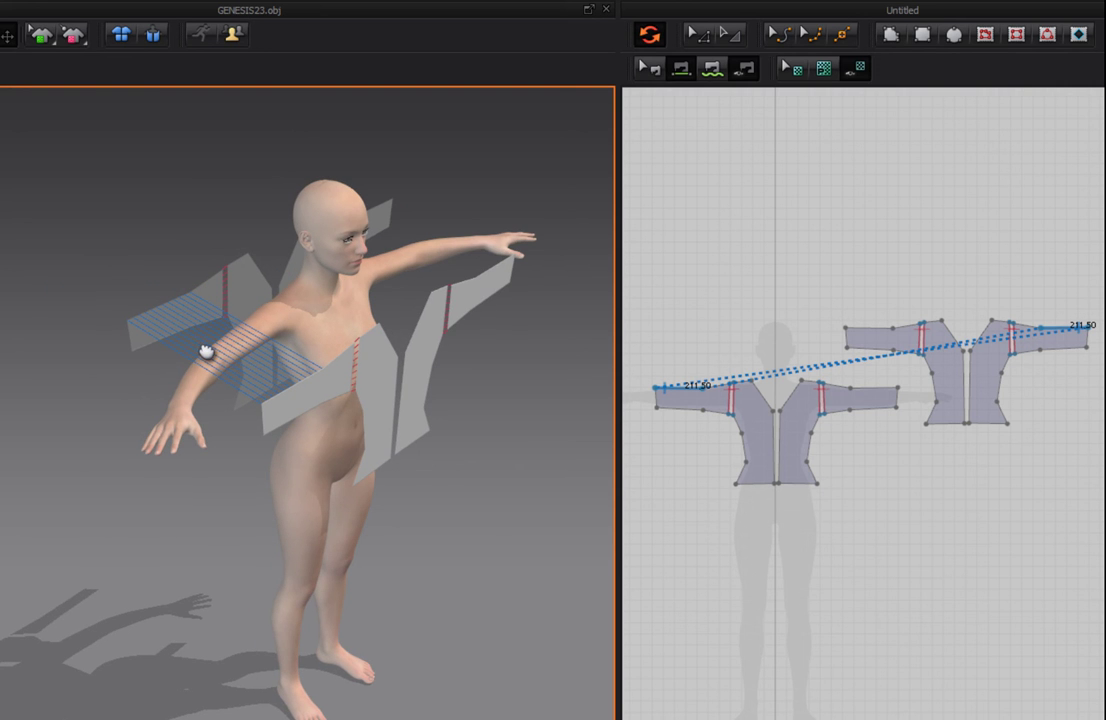
scroll(229, 349, down, 2)
scroll(231, 353, up, 5)
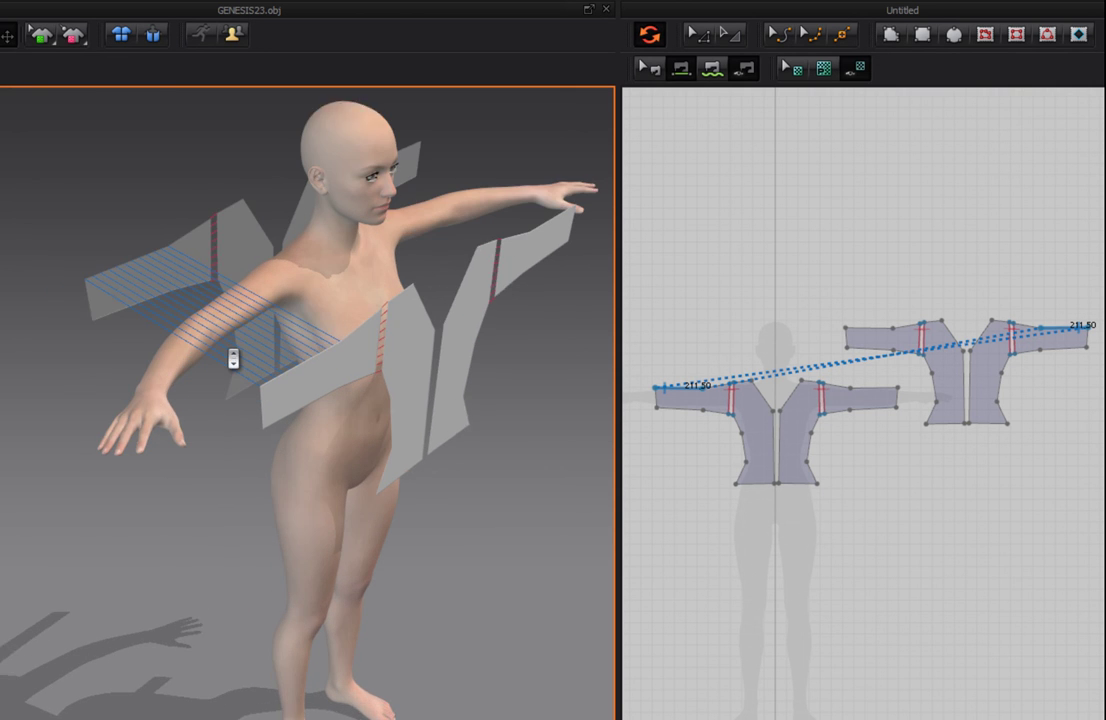
click(1035, 332)
click(721, 386)
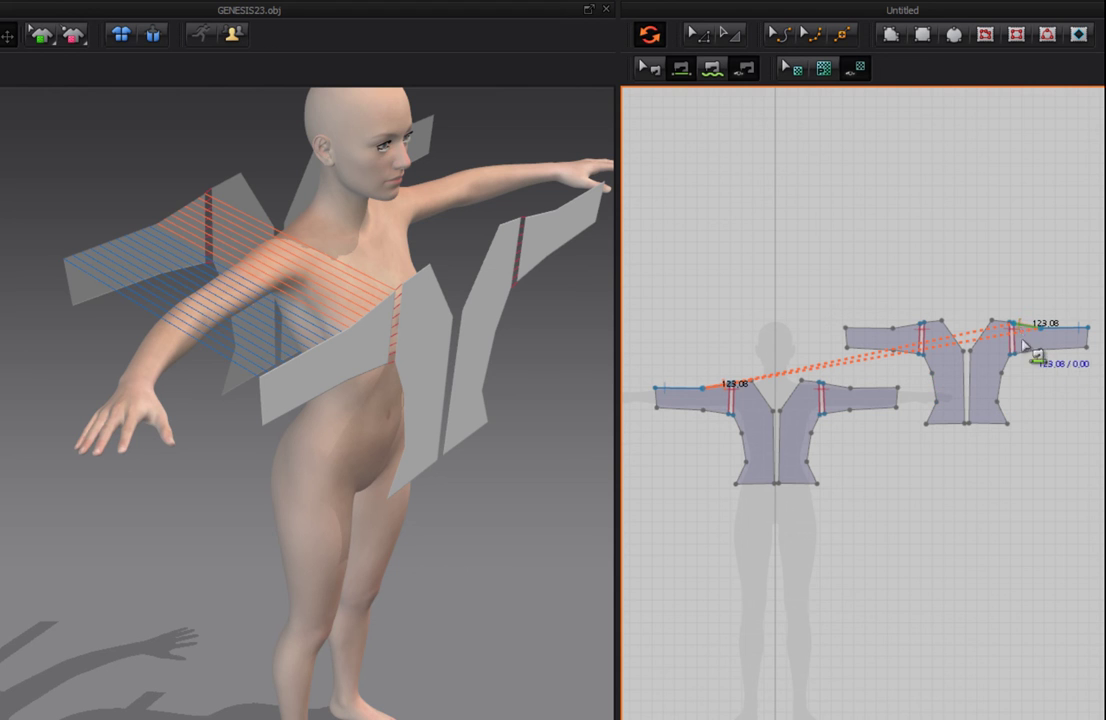
- Sew the lower forearm edge of the back sleeve to the matching front sleeve edge on the avatar's right arm
click(1071, 349)
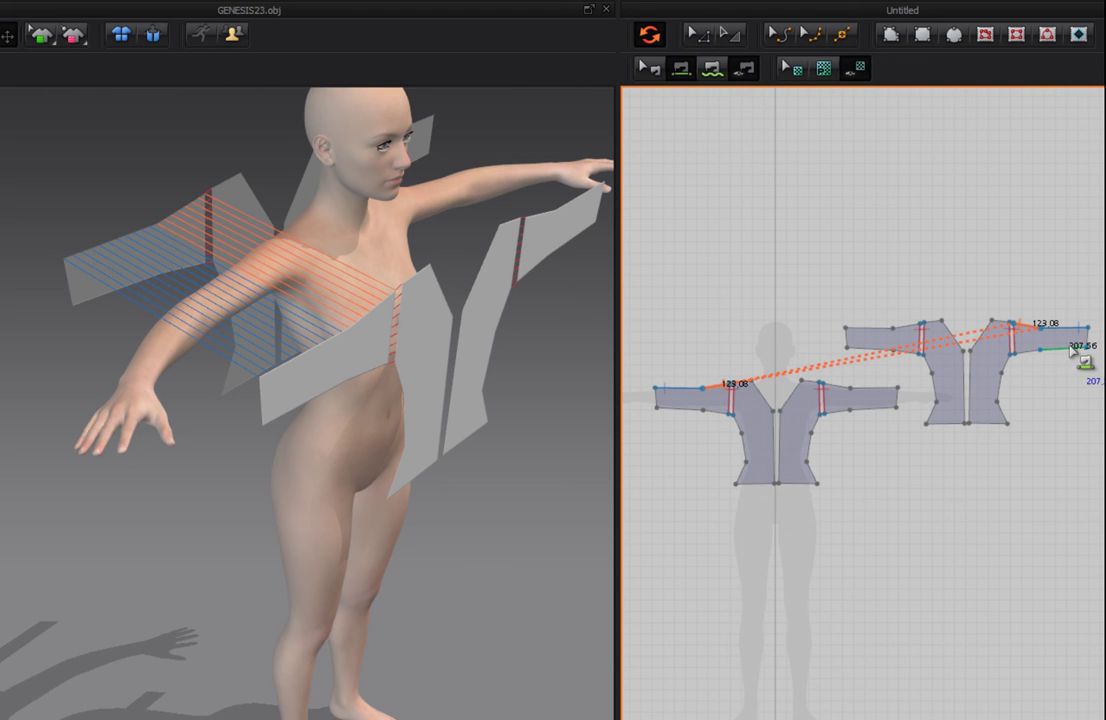
click(683, 412)
click(657, 398)
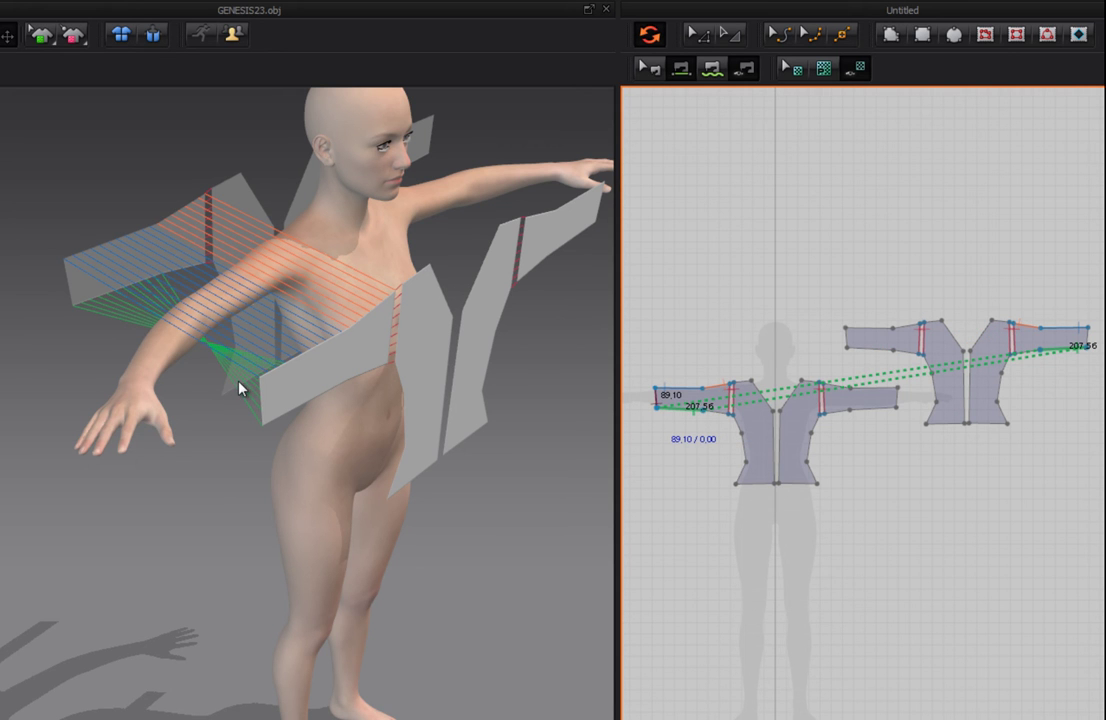
click(663, 396)
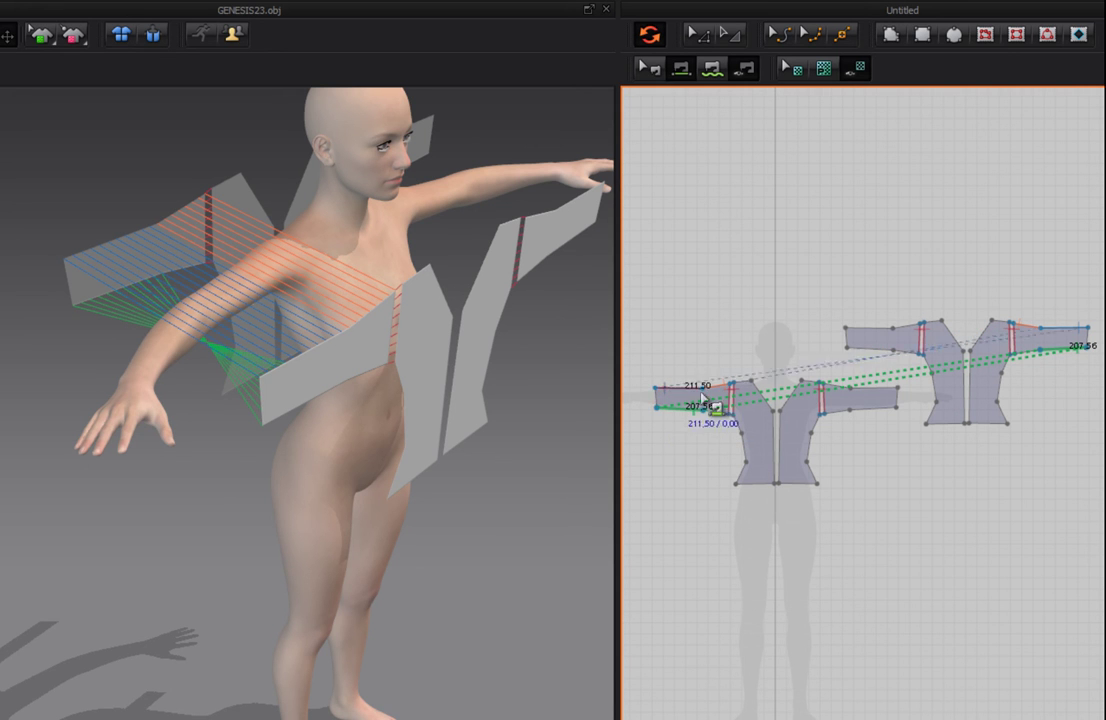
- Reverse the twisted seam line along the lower forearm edge of the right sleeve
scroll(667, 420, up, 6)
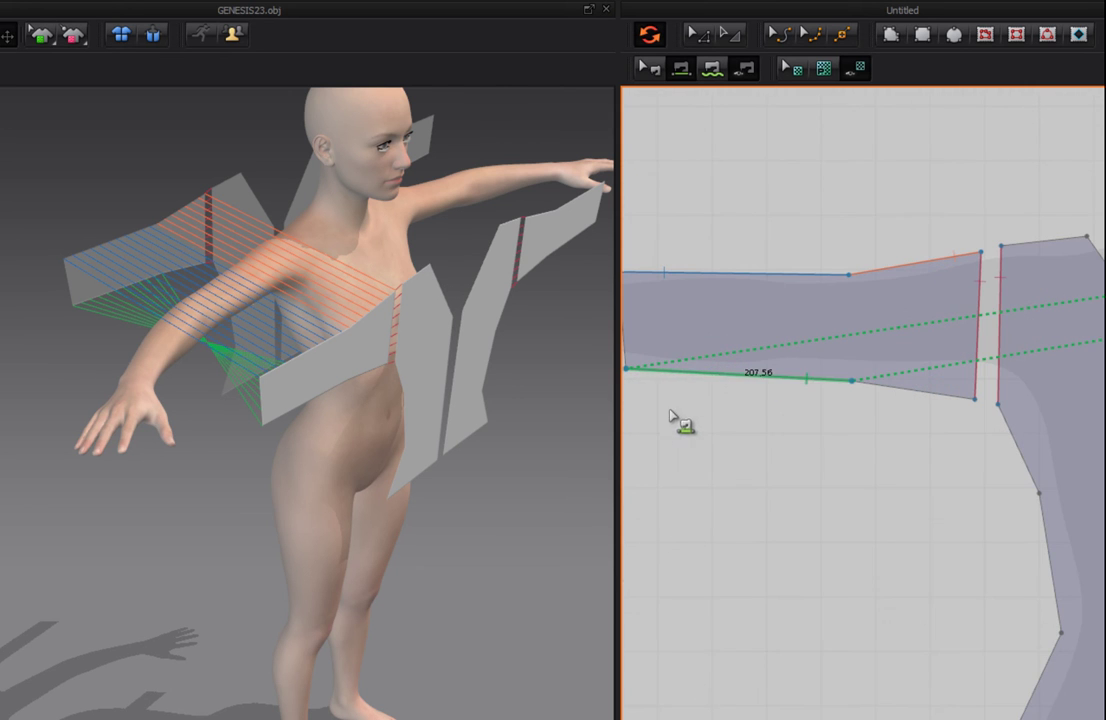
click(757, 366)
click(655, 70)
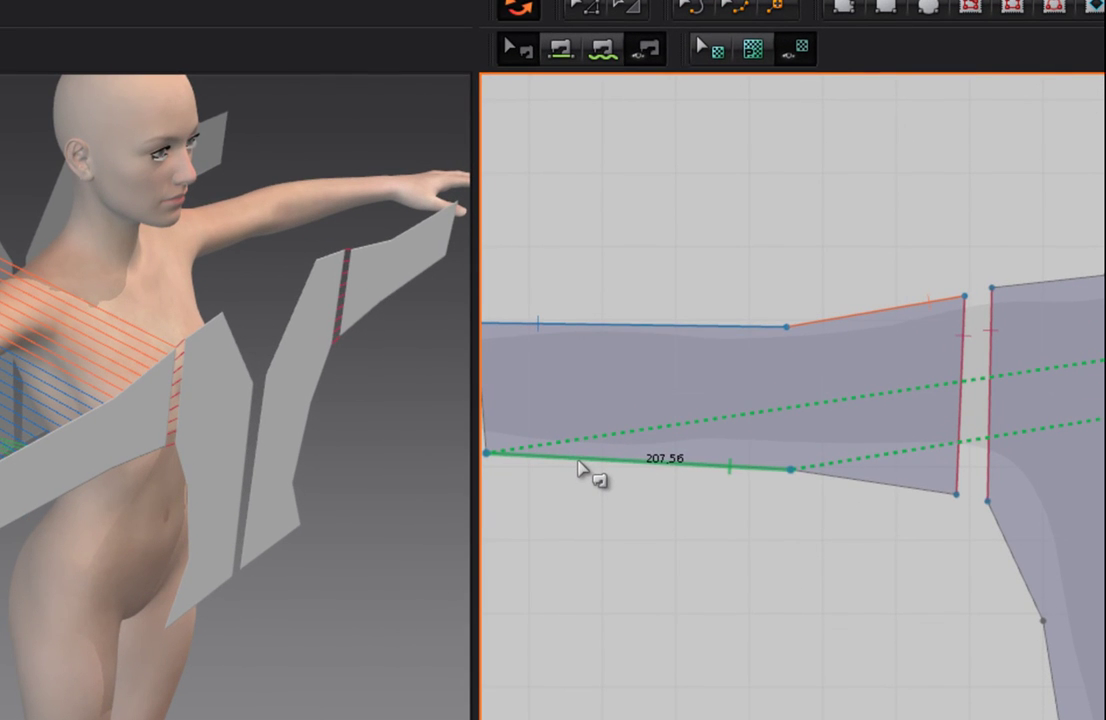
right_click(580, 470)
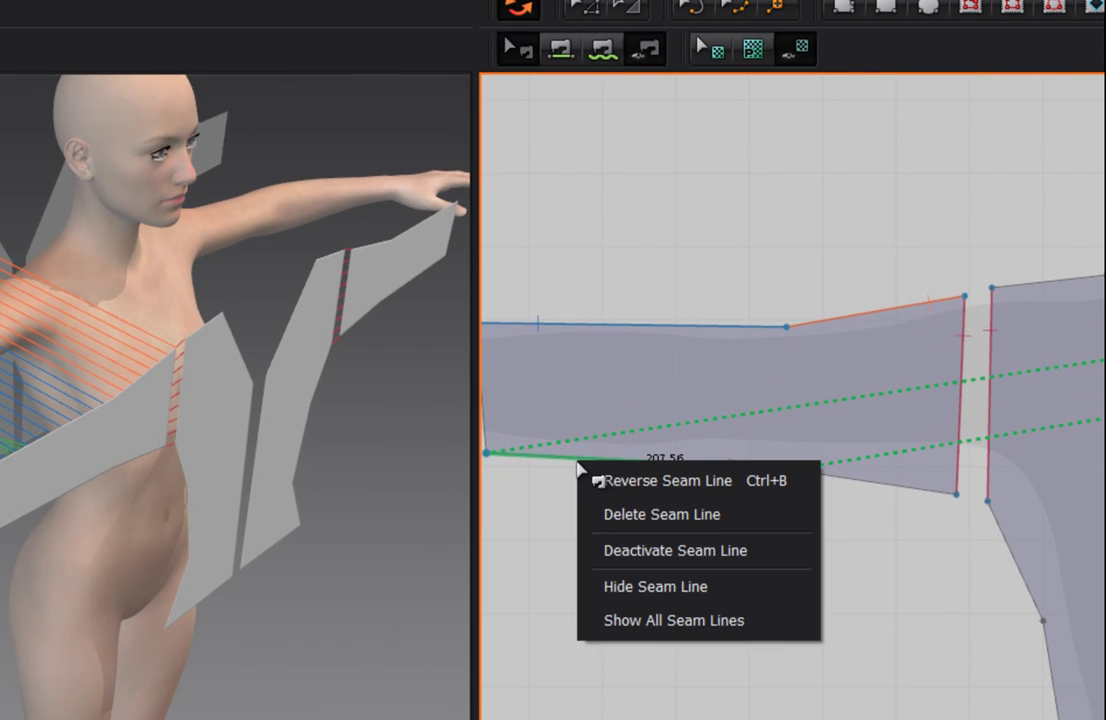
right_click(563, 462)
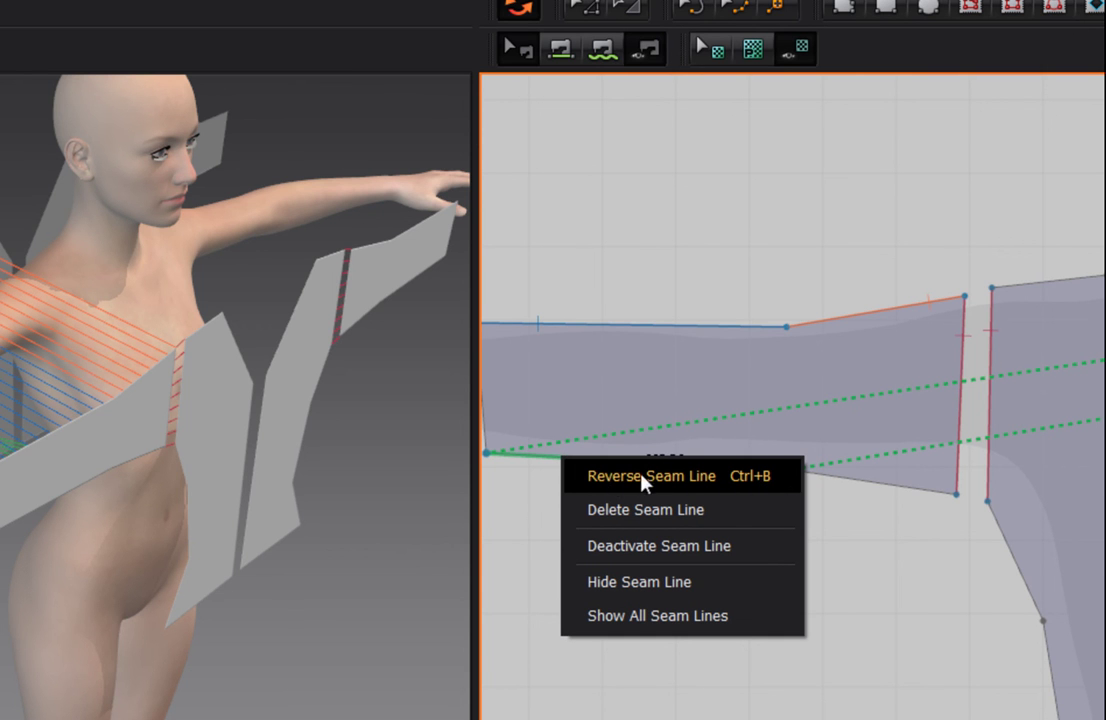
click(547, 462)
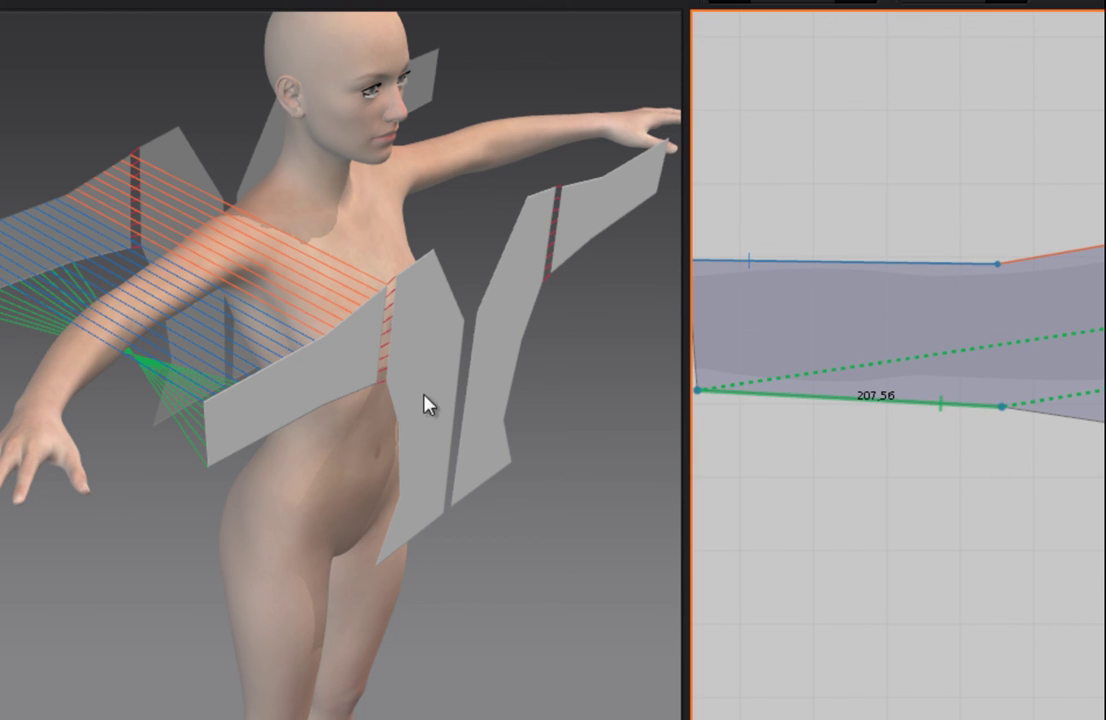
right_click(808, 404)
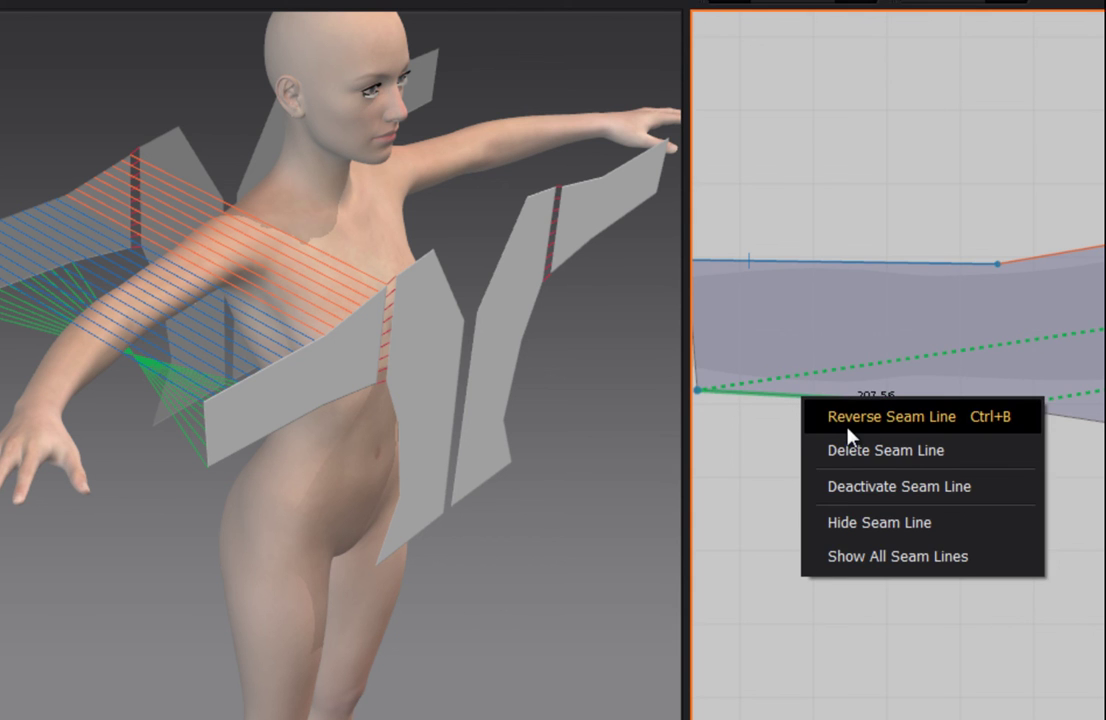
click(840, 424)
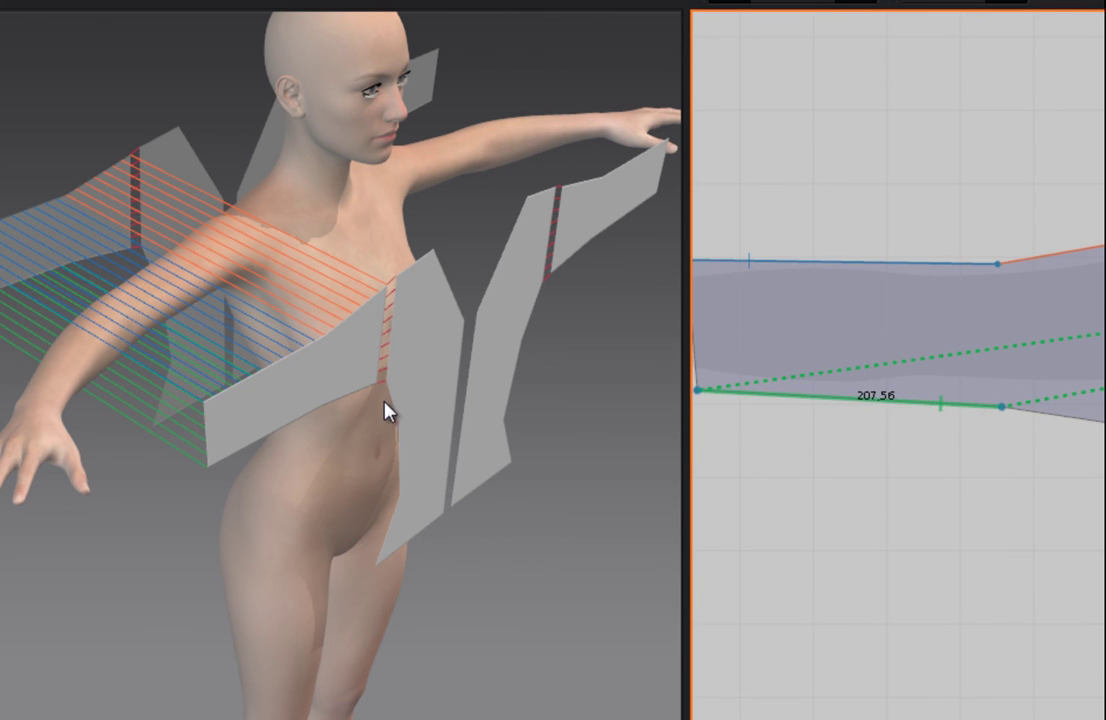
scroll(1100, 305, down, 5)
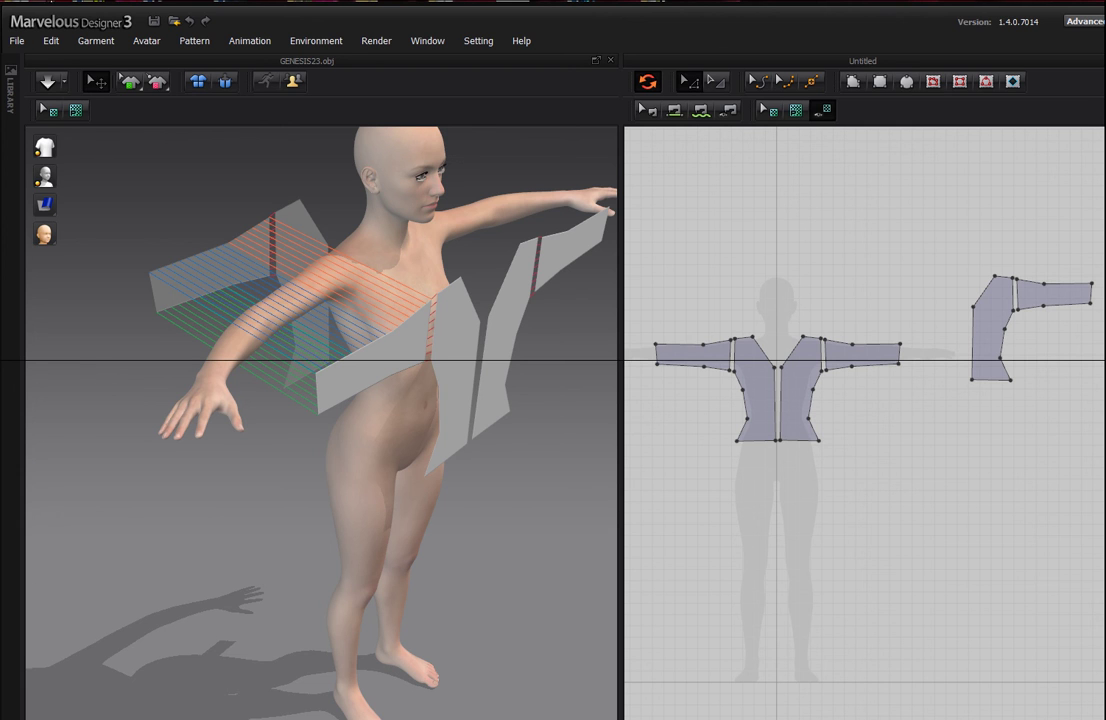
- Save the avatar as gene2.avt in the AVATARS folder
click(18, 41)
mouse_move(45, 100)
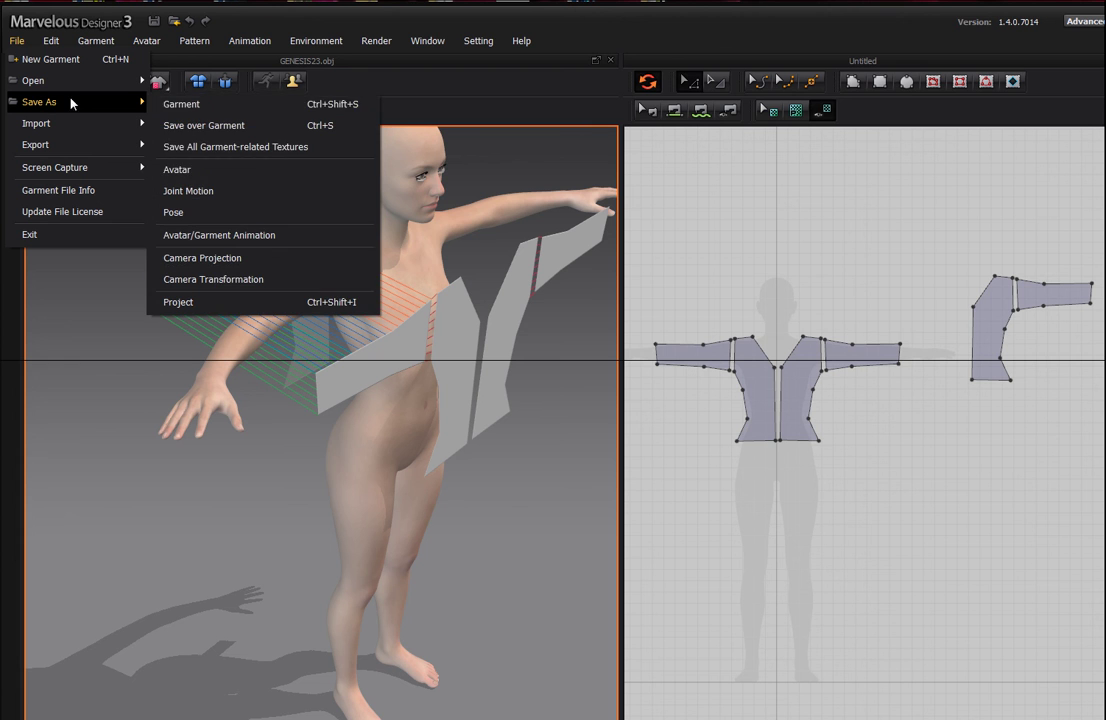
click(192, 174)
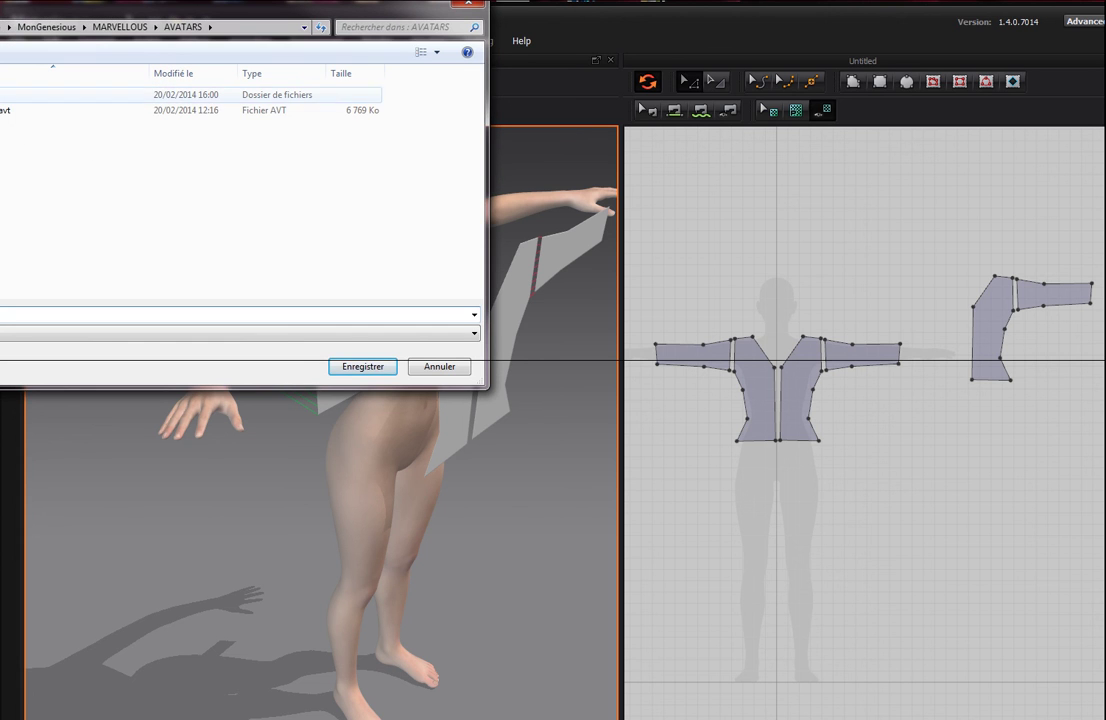
click(3, 112)
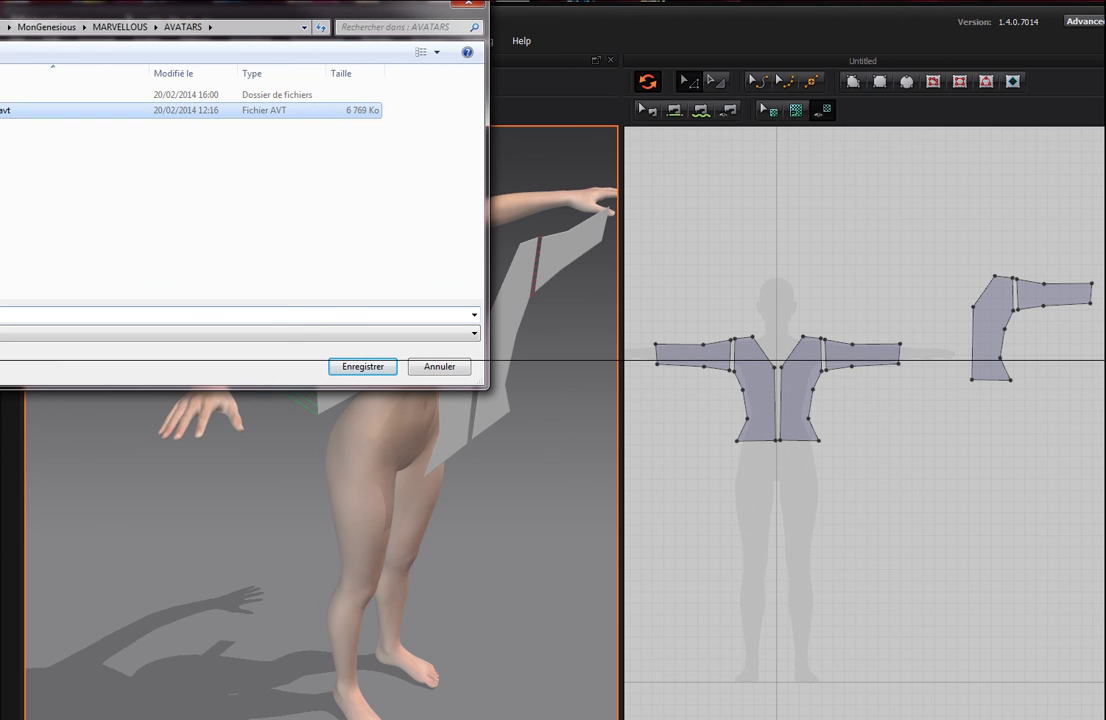
click(5, 314)
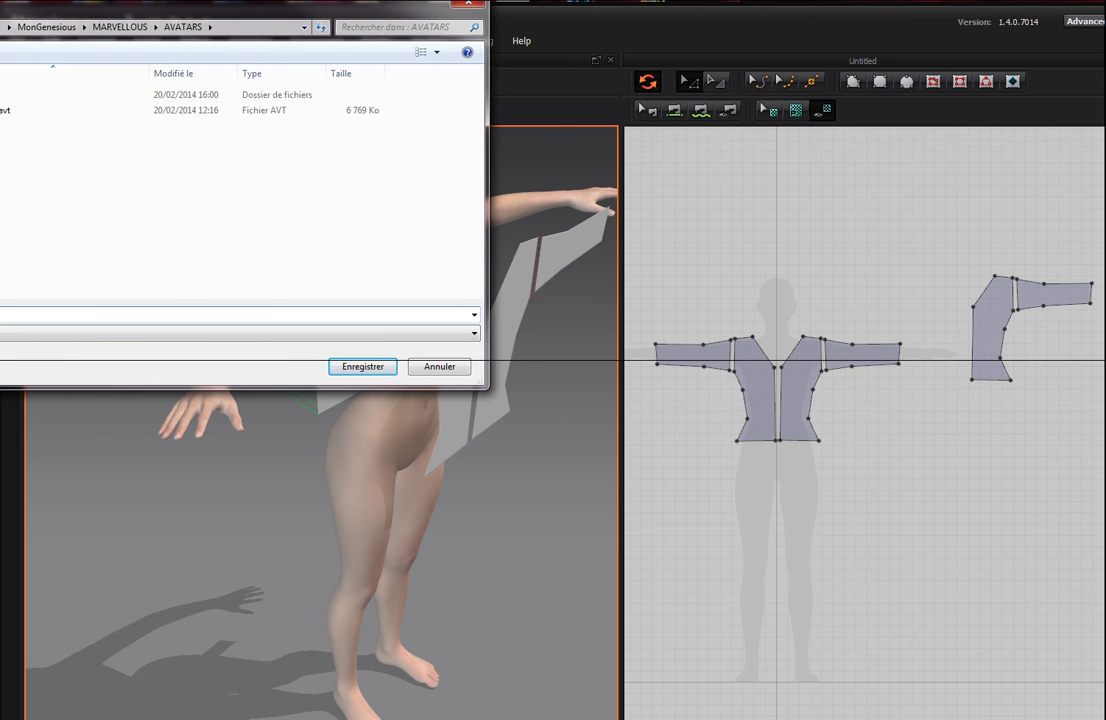
click(359, 367)
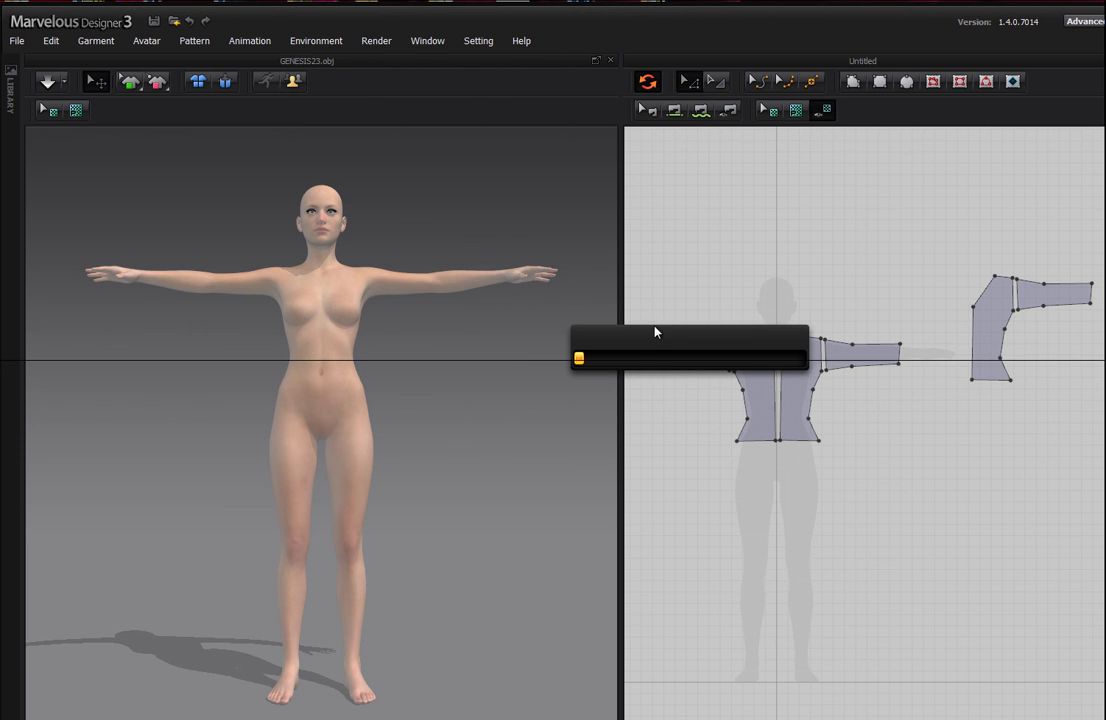
click(17, 41)
mouse_move(97, 82)
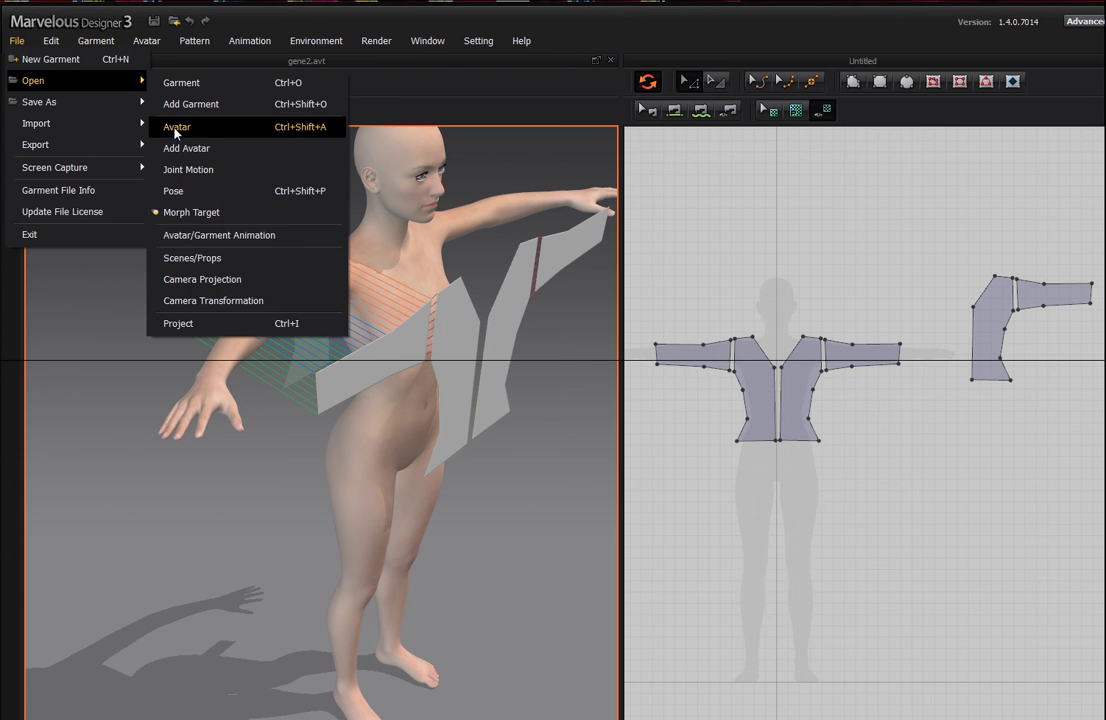
click(296, 133)
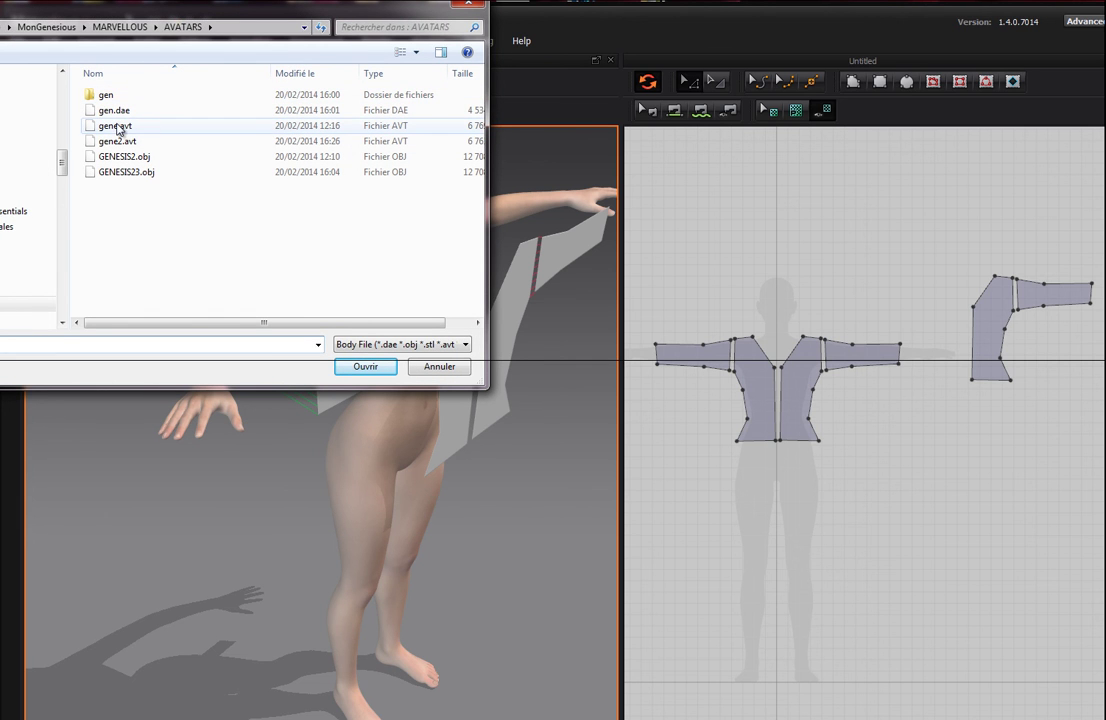
click(117, 141)
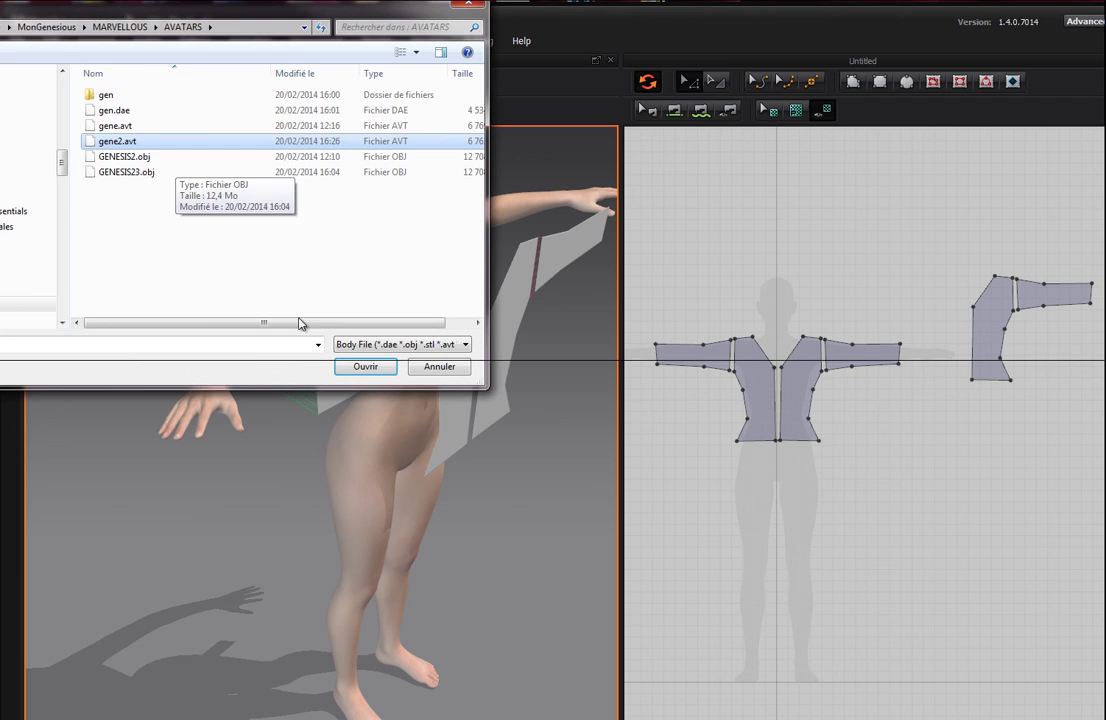
click(439, 367)
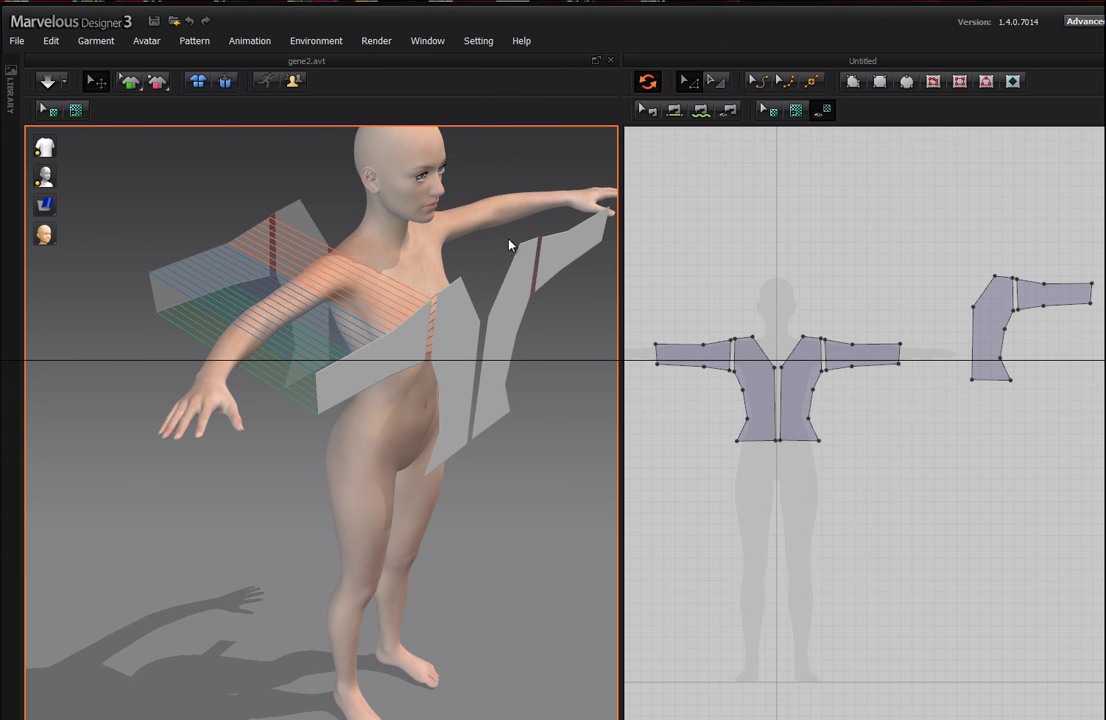